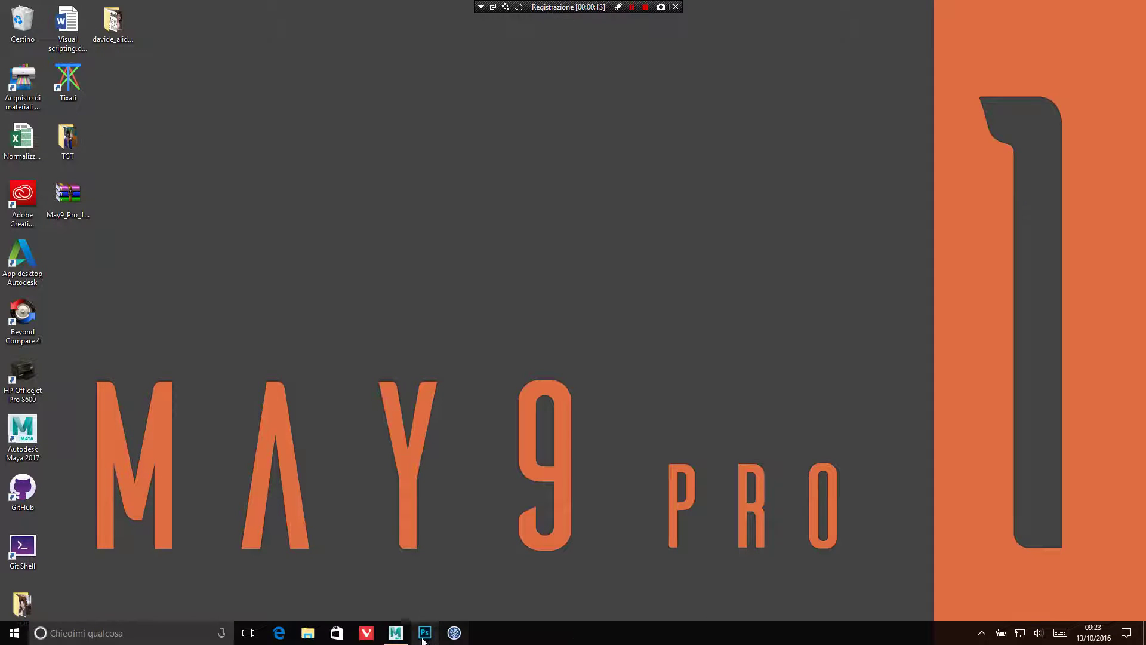
Switch to the Maya scene and inspect the base, stretch and compress meshes.
{"action": "left_click", "coordinate": [425, 637]}
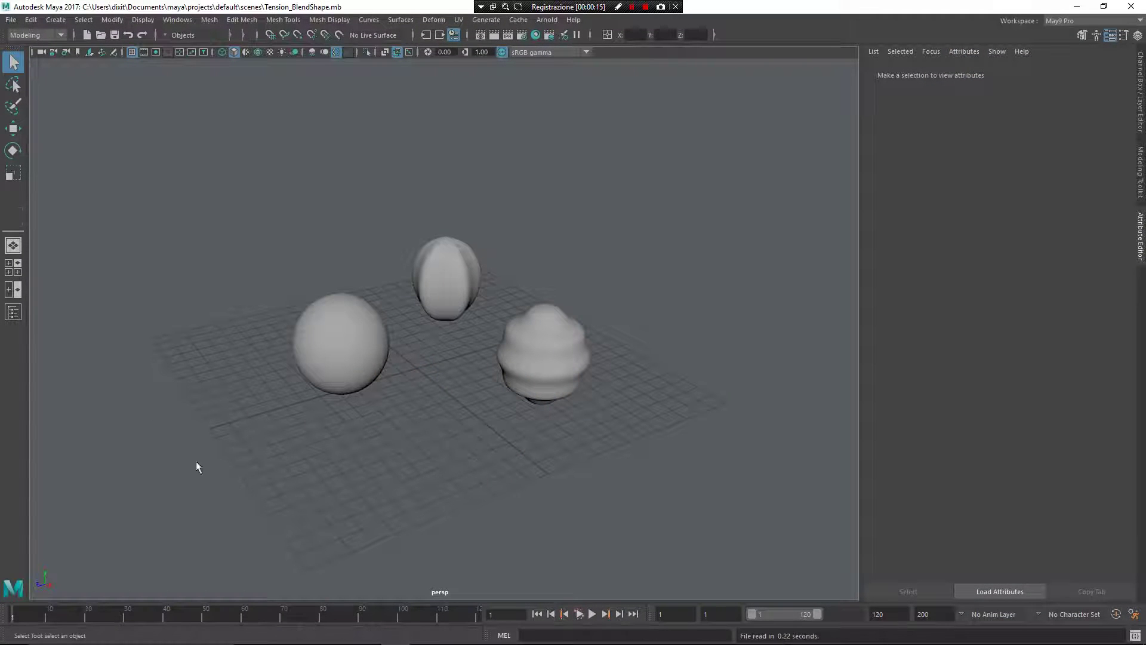
{"action": "left_click", "coordinate": [366, 369]}
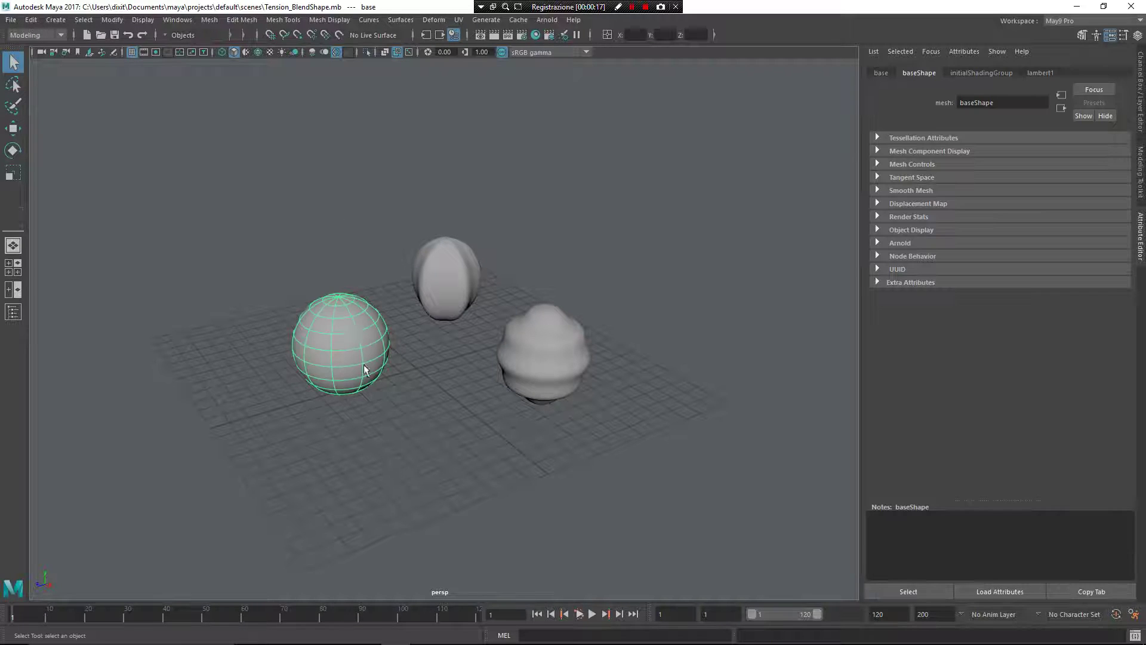
{"action": "left_click", "coordinate": [424, 280]}
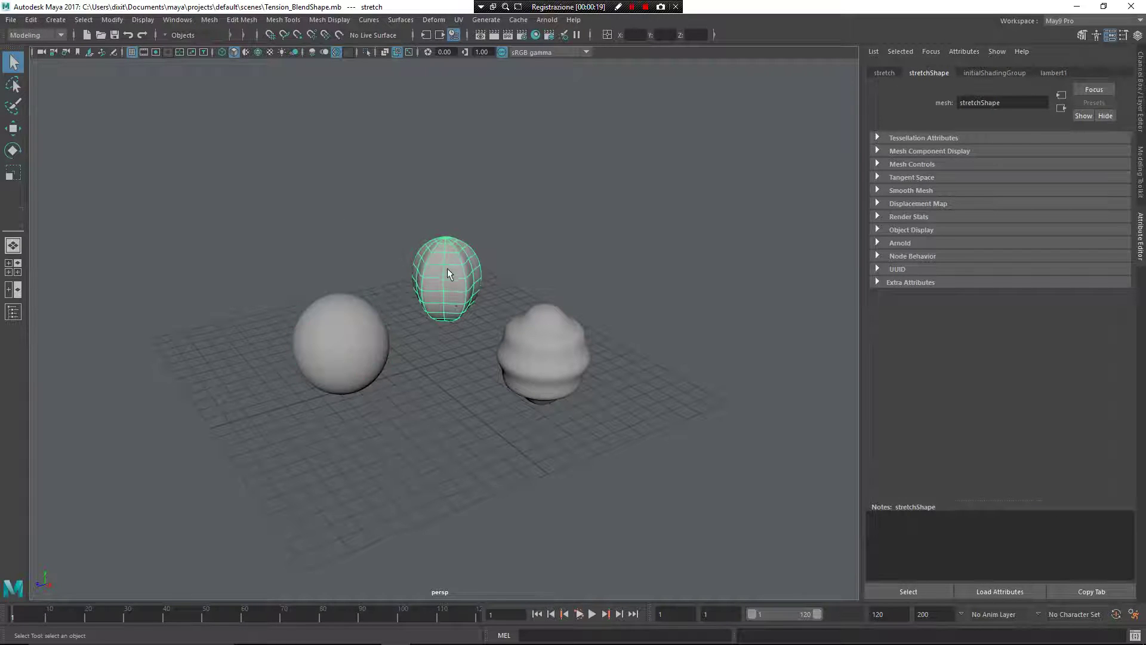
{"action": "left_click", "coordinate": [551, 370]}
{"action": "middle_click_drag", "start_coordinate": [499, 310], "coordinate": [619, 346], "text": "alt"}
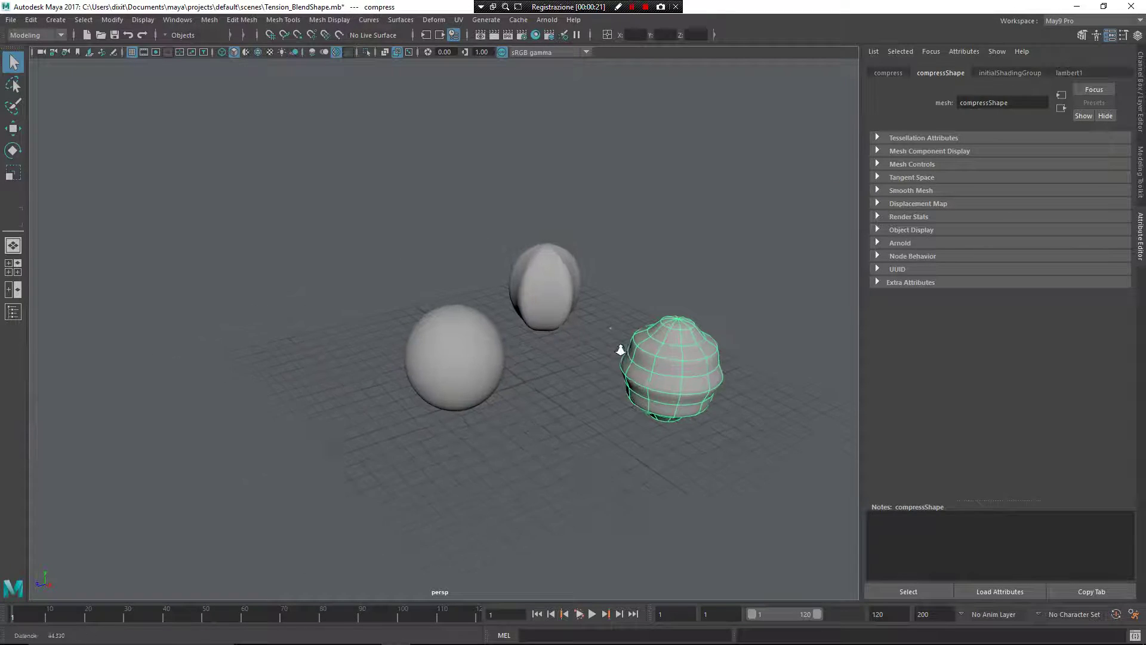
{"action": "scroll", "coordinate": [603, 349], "scroll_direction": "up", "scroll_amount": 1}
Apply a Tension BlendShape deformer to the base sphere.
{"action": "left_click", "coordinate": [492, 362]}
{"action": "scroll", "coordinate": [537, 388], "scroll_direction": "up", "scroll_amount": 1}
{"action": "left_click_drag", "start_coordinate": [588, 427], "coordinate": [559, 404], "text": "alt"}
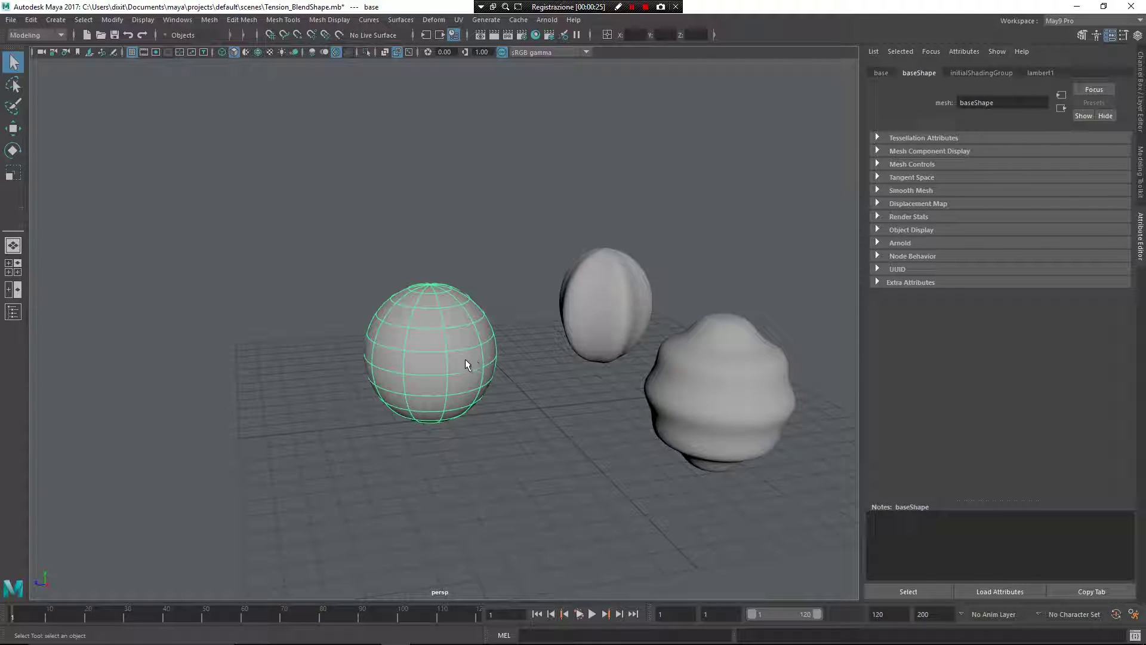
{"action": "right_click", "coordinate": [456, 330], "text": "shift"}
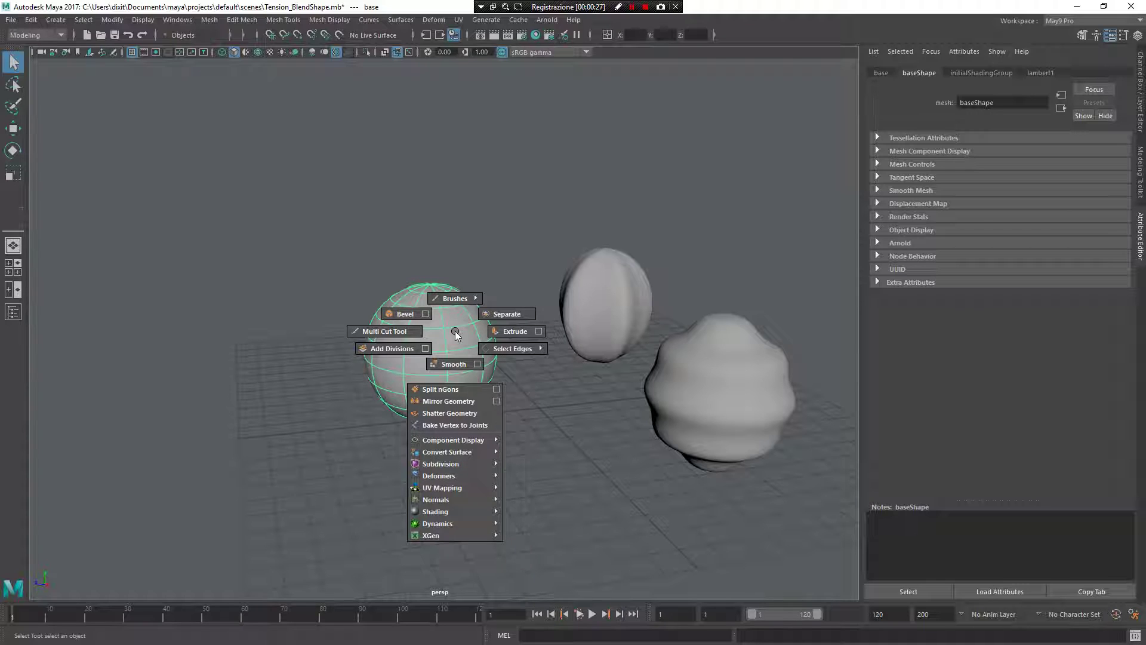
{"action": "mouse_move", "coordinate": [474, 476]}
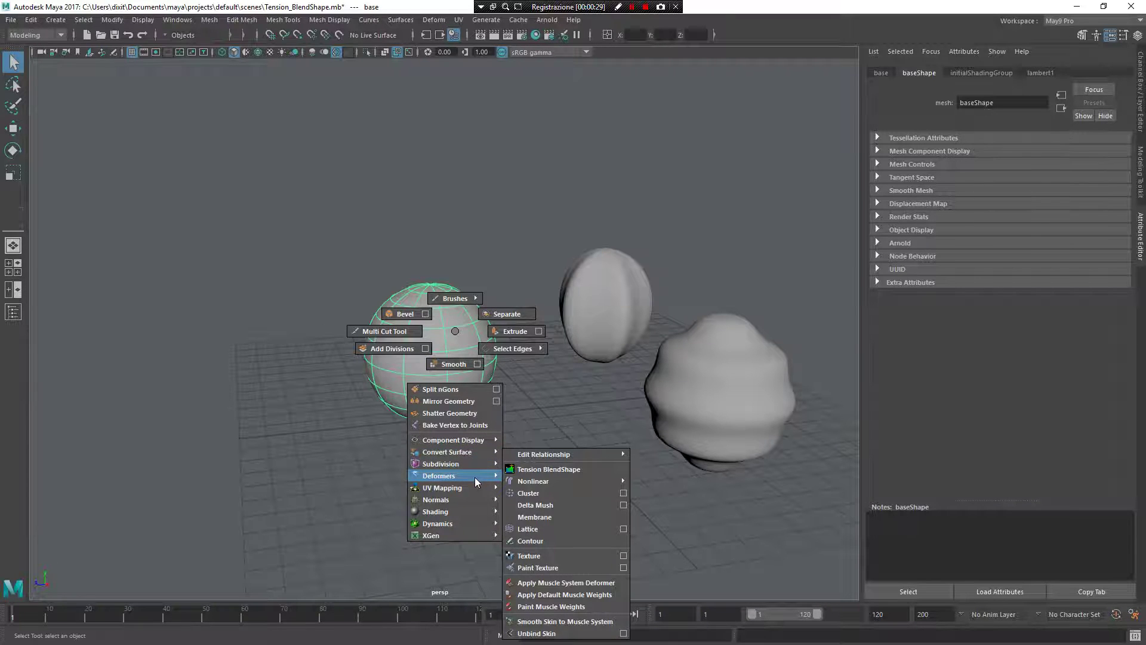
{"action": "left_click", "coordinate": [540, 469]}
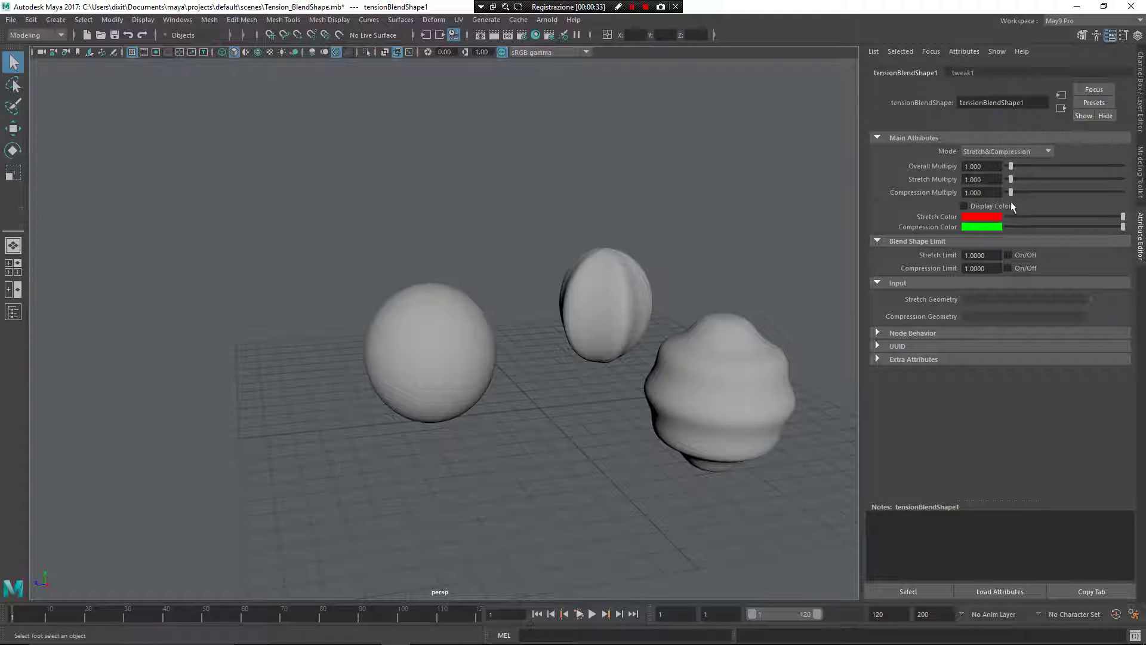
{"action": "left_click", "coordinate": [963, 206]}
{"action": "left_click", "coordinate": [991, 206]}
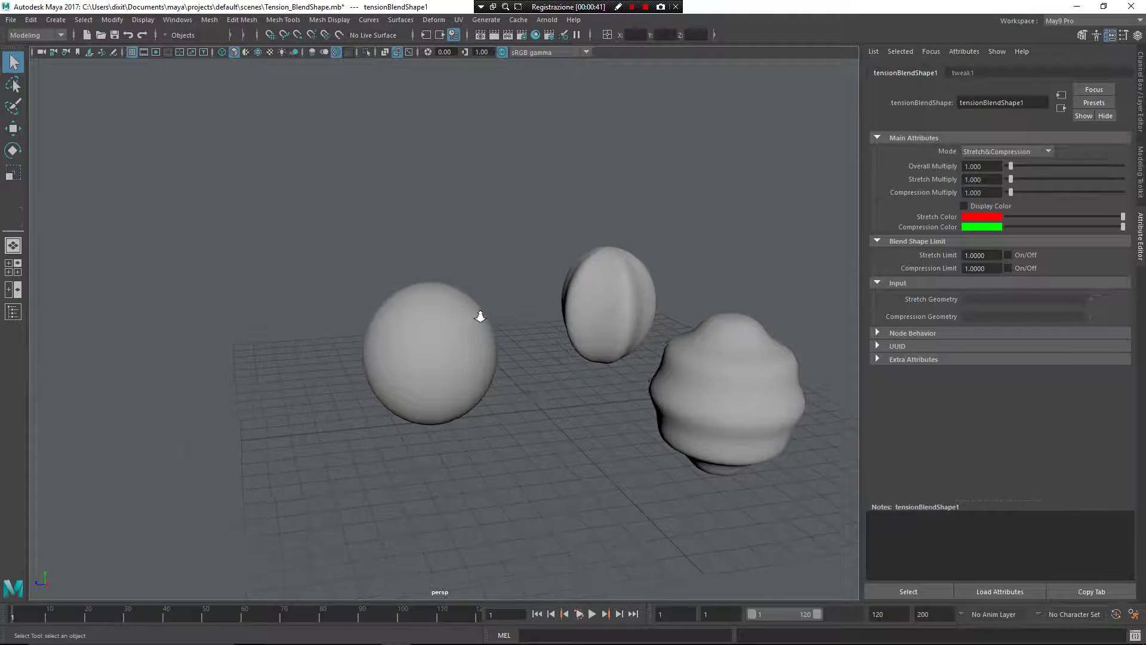
Try pulling the base sphere's top vertex upward with soft falloff, and undo the move.
{"action": "left_click_drag", "start_coordinate": [478, 315], "coordinate": [435, 231], "text": "alt"}
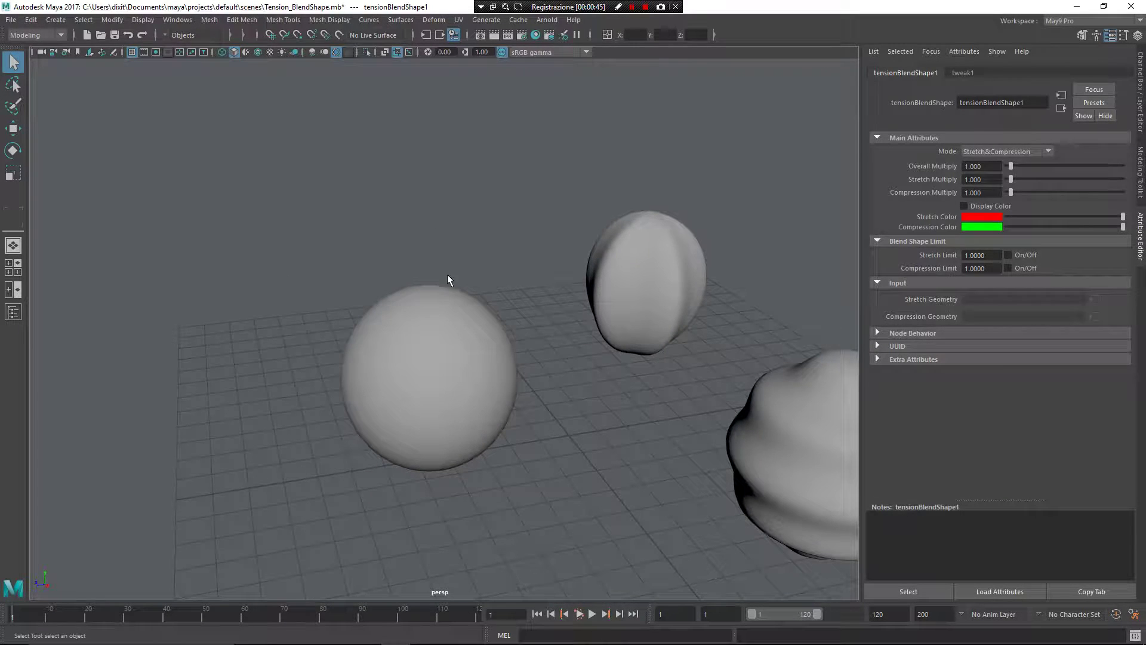
{"action": "left_click", "coordinate": [451, 307]}
{"action": "key", "text": "F9"}
{"action": "left_click", "coordinate": [428, 290]}
{"action": "key", "text": "w"}
{"action": "left_click_drag", "start_coordinate": [429, 260], "coordinate": [440, 182]}
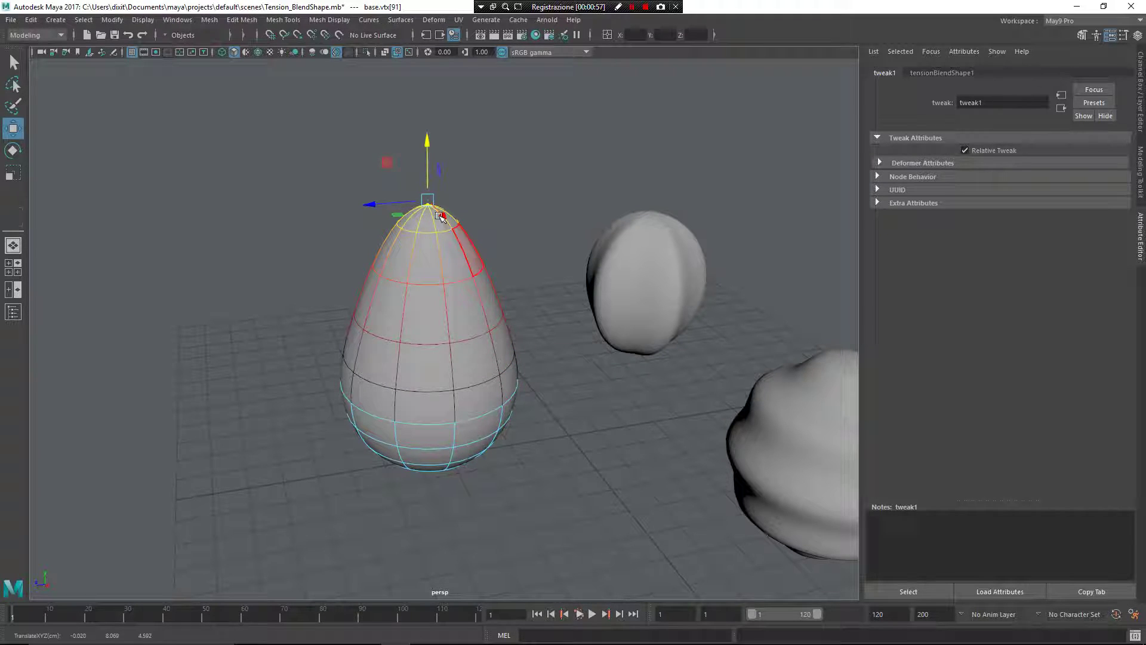
{"action": "key", "text": "ctrl+z"}
{"action": "mouse_move", "coordinate": [503, 278]}
{"action": "left_mouse_down", "text": "alt"}
{"action": "mouse_move", "coordinate": [457, 263]}
{"action": "mouse_move", "coordinate": [493, 276]}
{"action": "left_mouse_up", "text": "alt"}
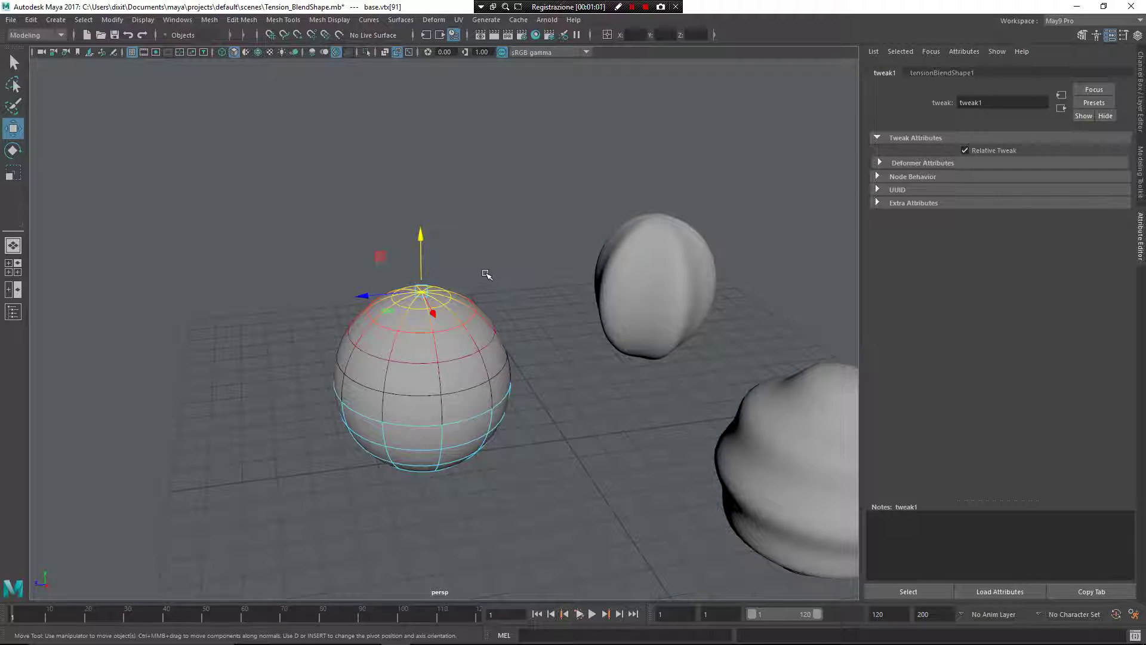
Enable Display Color on tensionBlendShape1 and pull the base sphere's top vertex upward to preview the stretch coloring.
{"action": "left_click", "coordinate": [946, 72]}
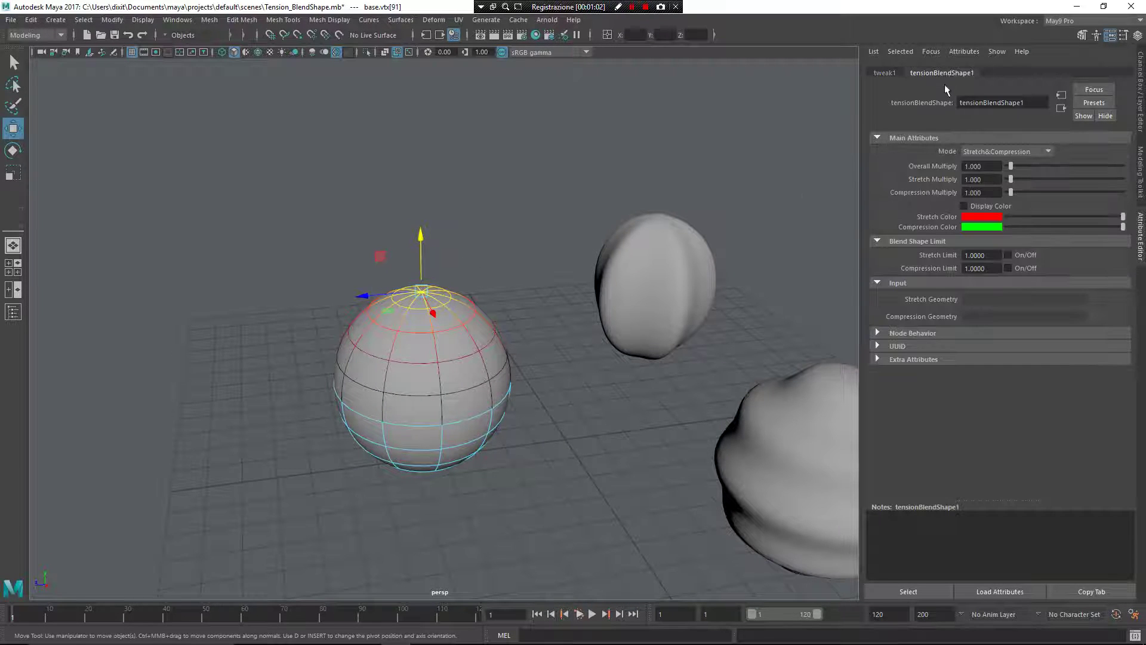
{"action": "left_click", "coordinate": [964, 207]}
{"action": "left_click_drag", "start_coordinate": [428, 238], "coordinate": [442, 115]}
{"action": "left_click_drag", "start_coordinate": [458, 171], "coordinate": [462, 314], "text": "alt"}
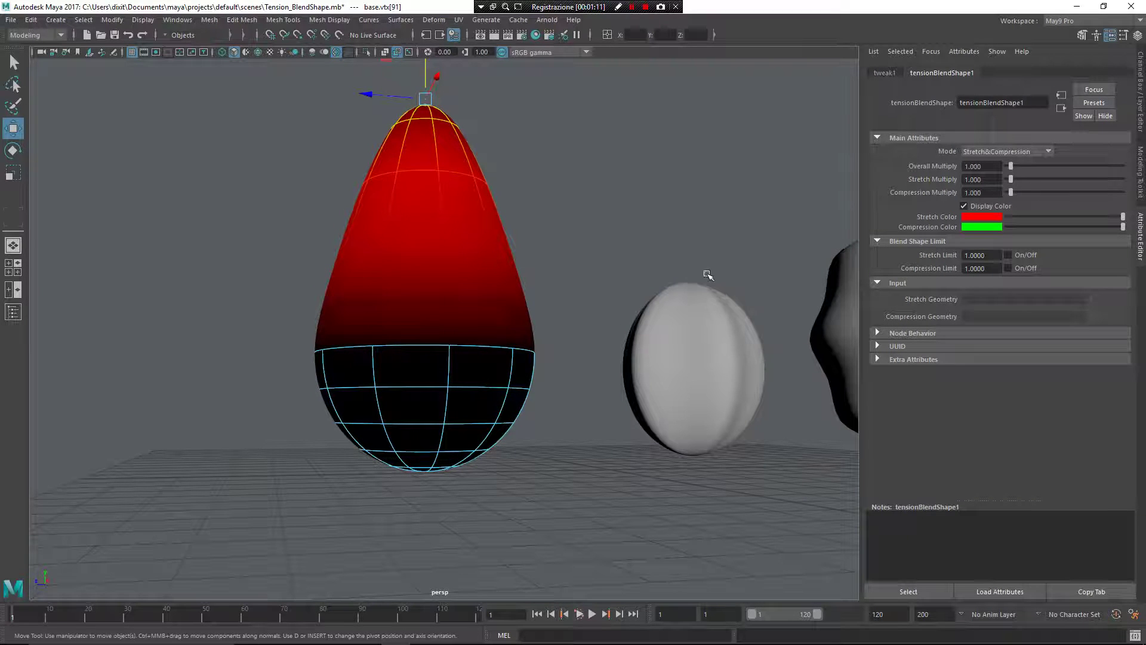
{"action": "left_click_drag", "start_coordinate": [707, 275], "coordinate": [716, 351], "text": "alt"}
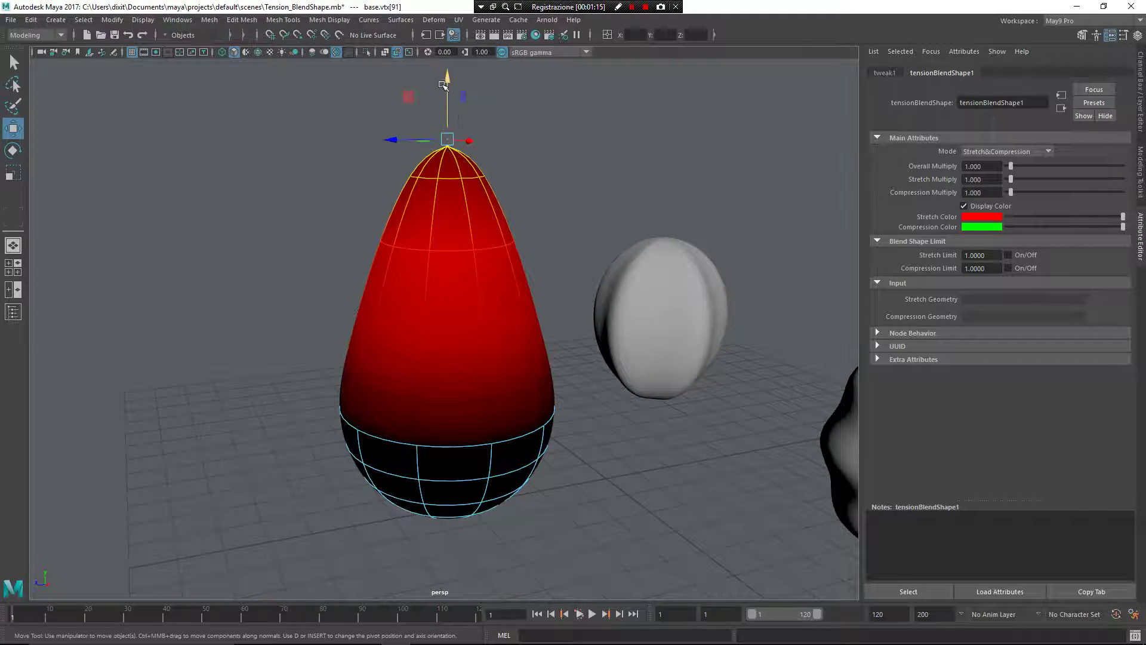
Push the top vertex down into the base sphere to preview the compression coloring, and undo the vertex moves.
{"action": "left_click_drag", "start_coordinate": [446, 84], "coordinate": [447, 329]}
{"action": "left_click_drag", "start_coordinate": [427, 385], "coordinate": [758, 329], "text": "alt"}
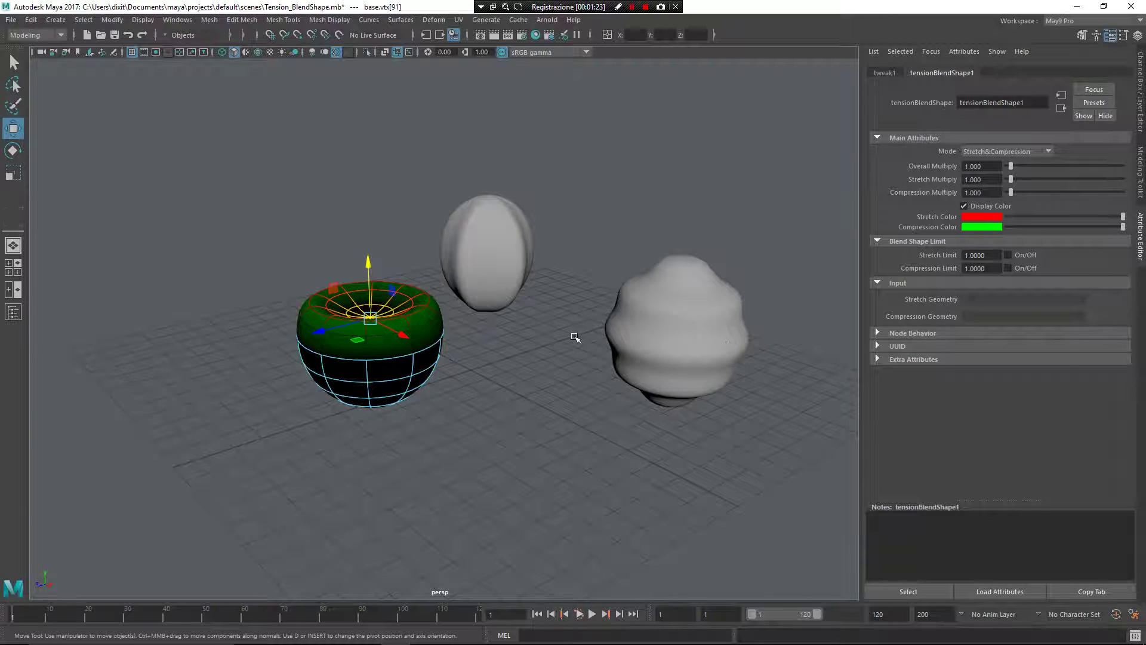
{"action": "key", "text": "ctrl+z"}
{"action": "key", "text": "ctrl+z"}
{"action": "key", "text": "ctrl+z"}
{"action": "right_click_drag", "start_coordinate": [577, 339], "coordinate": [607, 442], "text": "alt"}
{"action": "middle_click_drag", "start_coordinate": [440, 317], "coordinate": [447, 340], "text": "alt"}
Return to object mode with the base sphere selected and disable Display Color on tensionBlendShape1.
{"action": "right_click_drag", "start_coordinate": [366, 283], "coordinate": [427, 251]}
{"action": "left_click", "coordinate": [465, 327]}
{"action": "left_click", "coordinate": [428, 323]}
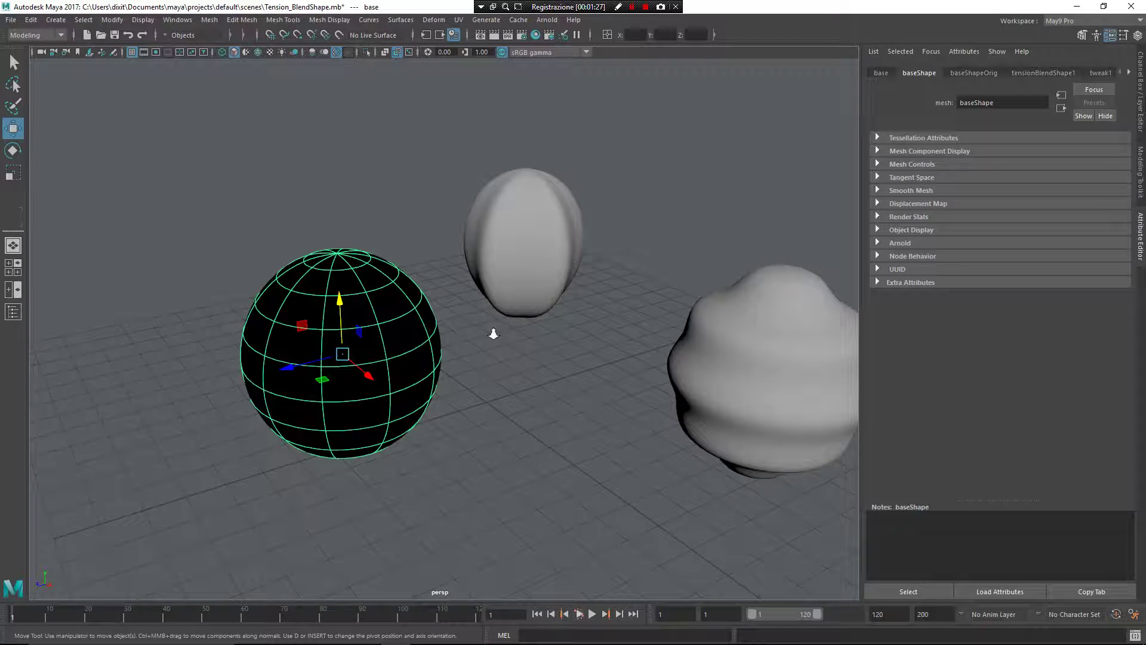
{"action": "right_click_drag", "start_coordinate": [494, 330], "coordinate": [495, 302], "text": "alt"}
{"action": "left_click", "coordinate": [1036, 73]}
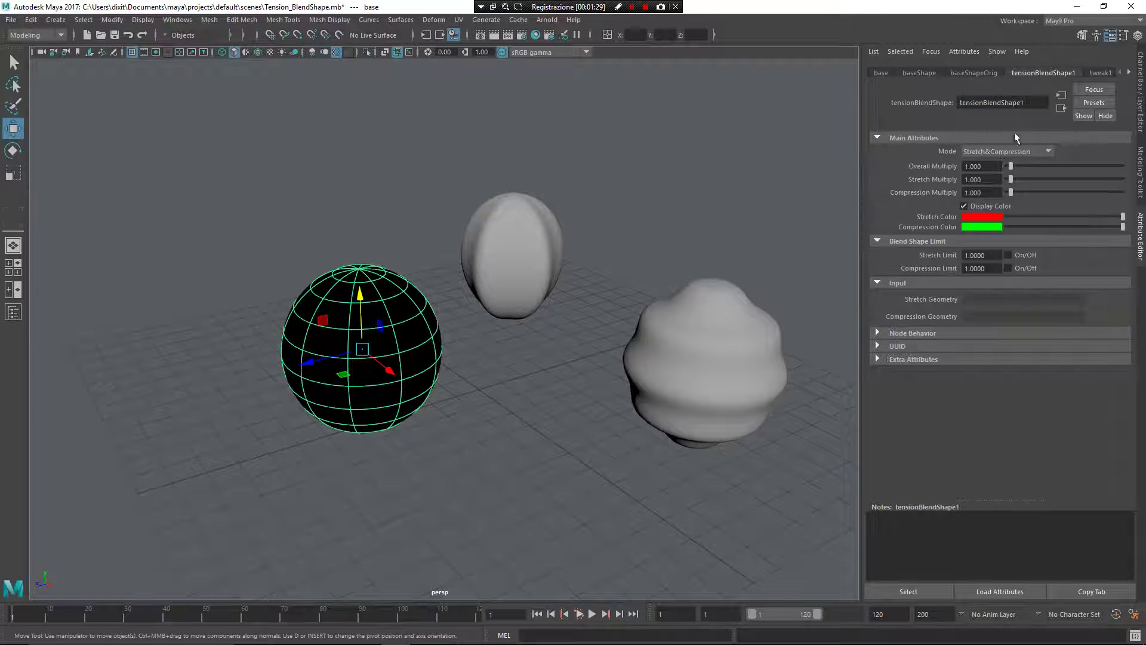
{"action": "left_click", "coordinate": [989, 206]}
{"action": "left_click_drag", "start_coordinate": [537, 274], "coordinate": [521, 352], "text": "alt"}
{"action": "left_click", "coordinate": [521, 352]}
{"action": "left_click", "coordinate": [403, 313]}
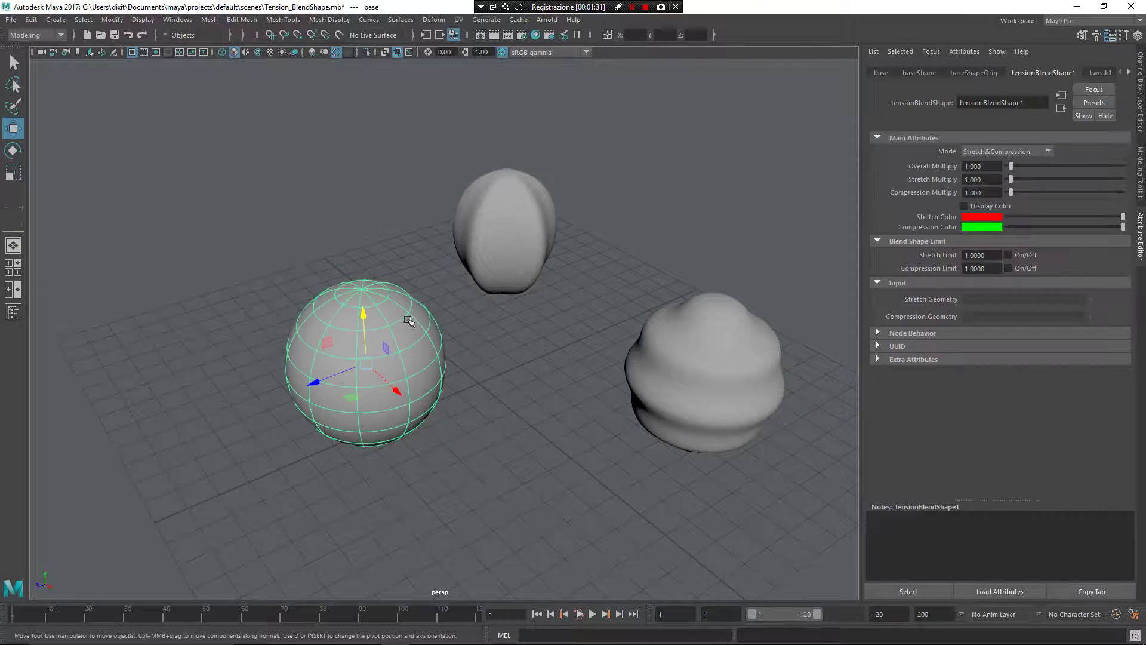
{"action": "left_click", "coordinate": [544, 263]}
{"action": "left_click_drag", "start_coordinate": [543, 263], "coordinate": [459, 288], "text": "alt"}
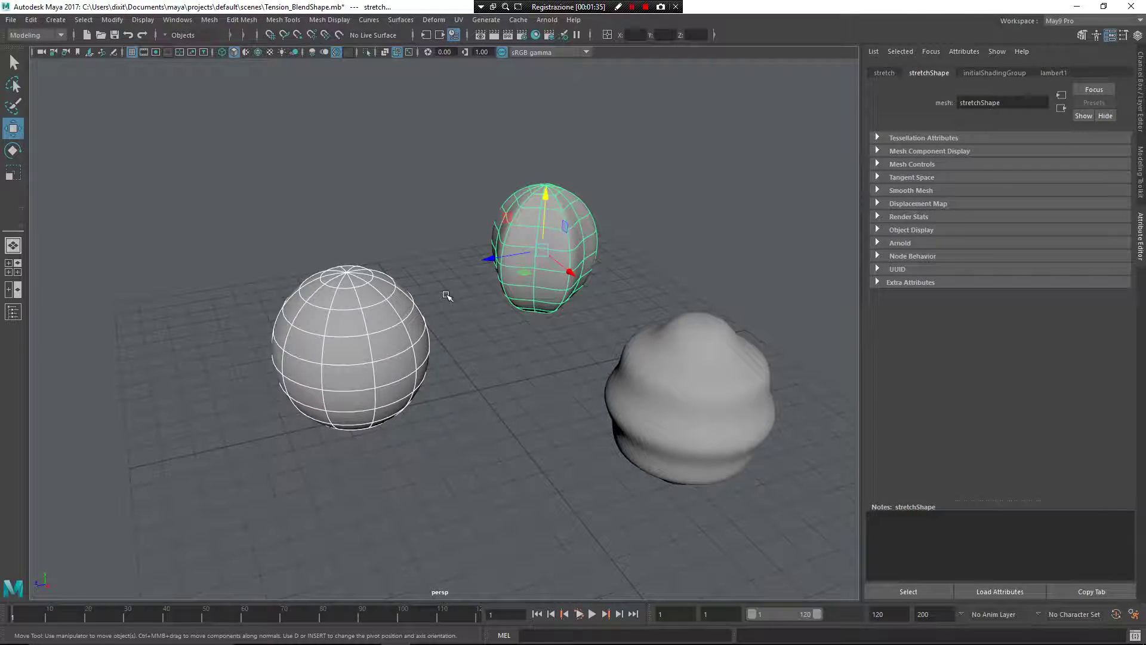
{"action": "right_click_drag", "start_coordinate": [447, 295], "coordinate": [508, 289]}
{"action": "left_click", "coordinate": [566, 222]}
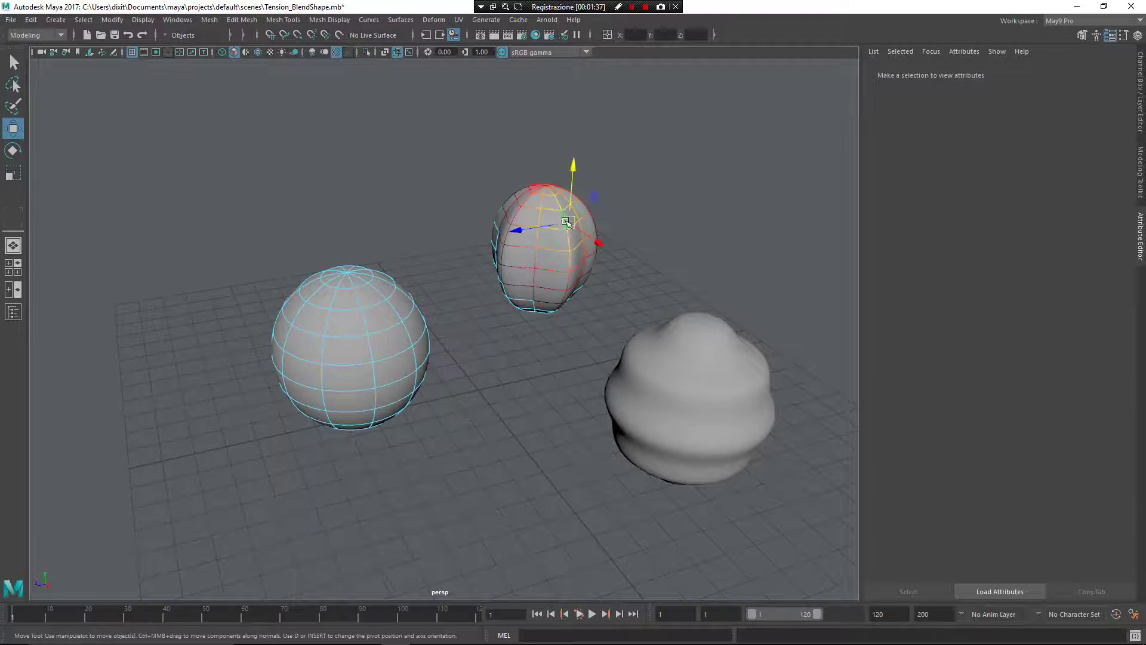
Select the base sphere plus the stretch mesh in object mode and connect it as the Tension Blend Shape's stretch geometry.
{"action": "mouse_move", "coordinate": [397, 277]}
{"action": "right_mouse_down"}
{"action": "mouse_move", "coordinate": [457, 231]}
{"action": "mouse_move", "coordinate": [429, 219]}
{"action": "right_mouse_up"}
{"action": "left_click", "coordinate": [394, 281]}
{"action": "left_click", "coordinate": [498, 256]}
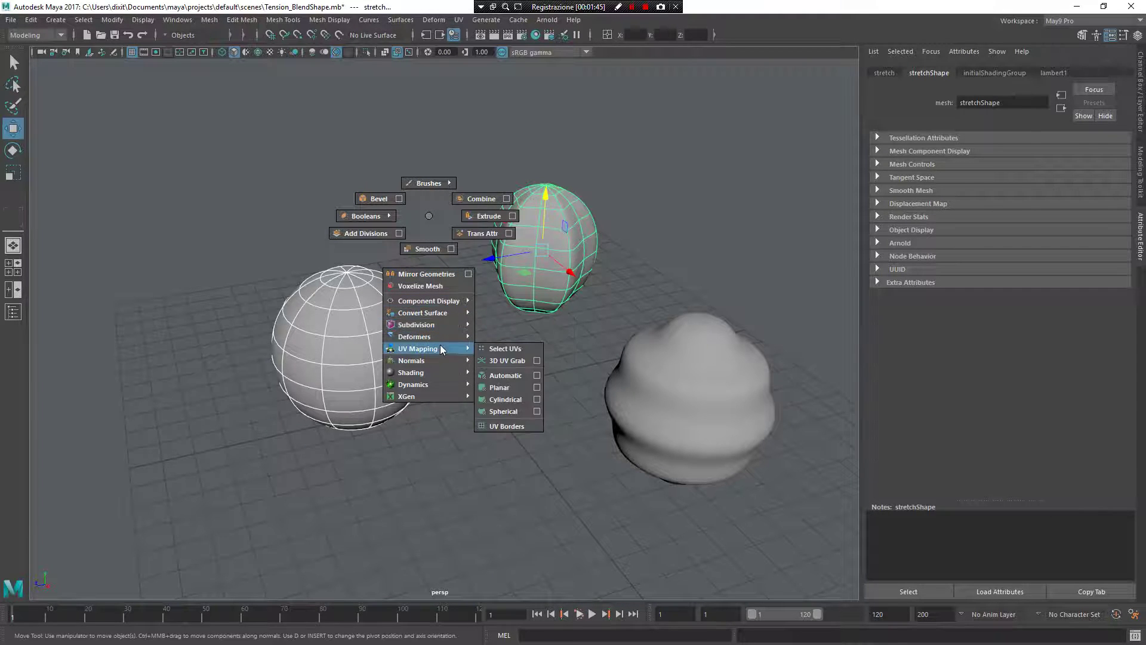
{"action": "mouse_move", "coordinate": [440, 335]}
{"action": "mouse_move", "coordinate": [557, 361]}
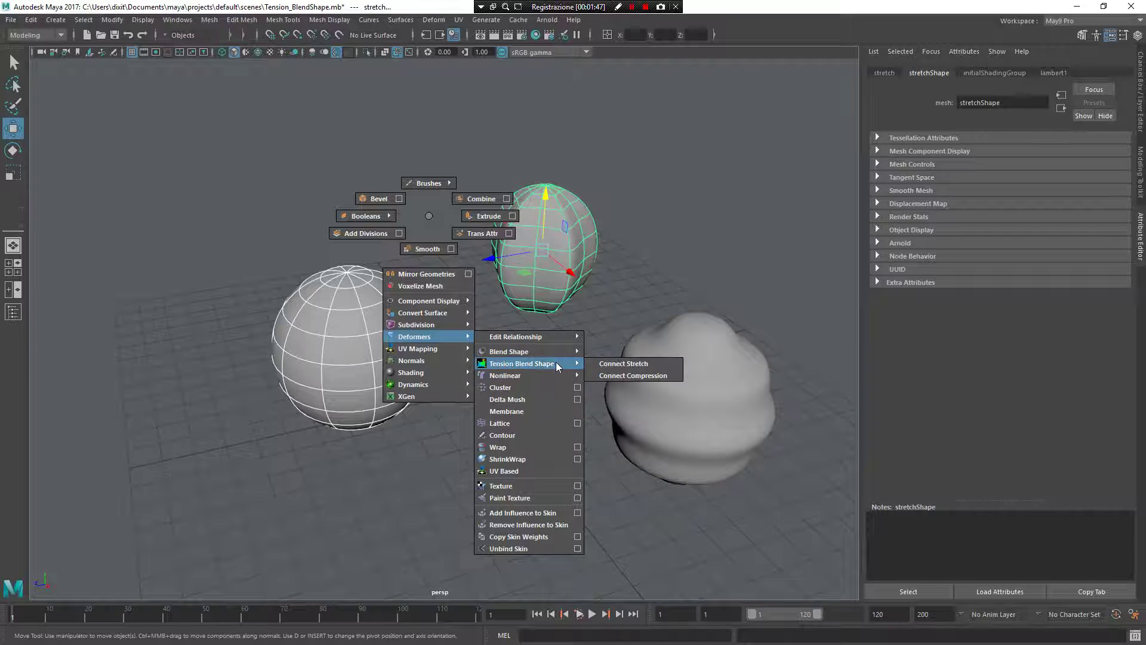
{"action": "left_click", "coordinate": [620, 364]}
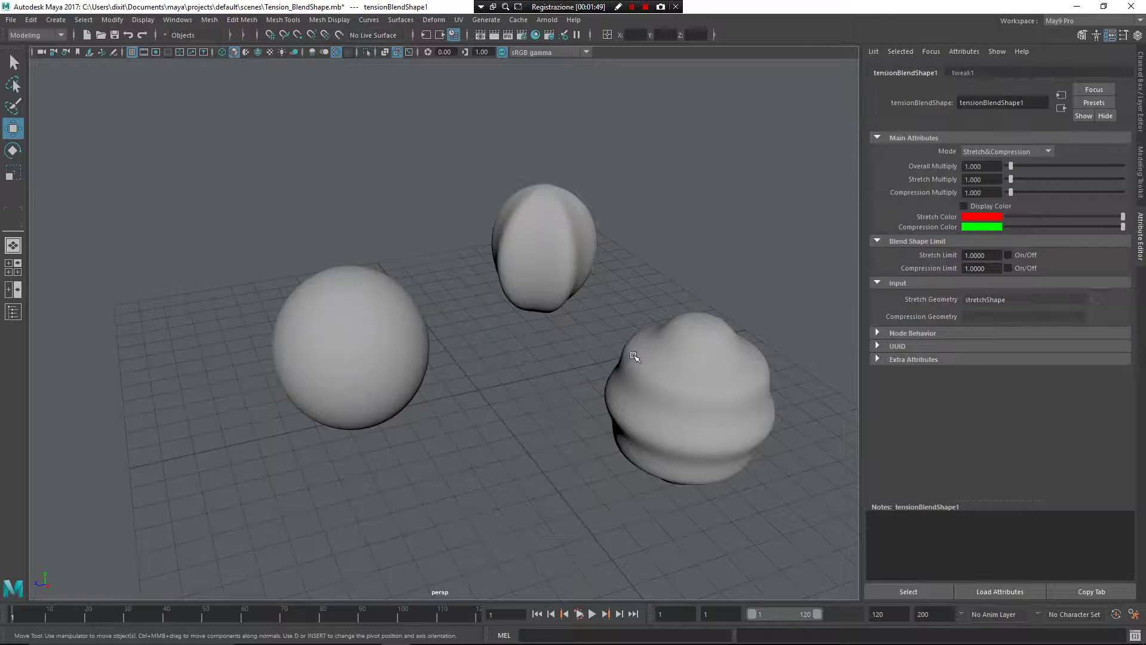
Select the base sphere plus the compress mesh and connect it as the Tension Blend Shape's compression geometry.
{"action": "left_click", "coordinate": [417, 353]}
{"action": "left_click_drag", "start_coordinate": [481, 417], "coordinate": [512, 402], "text": "alt"}
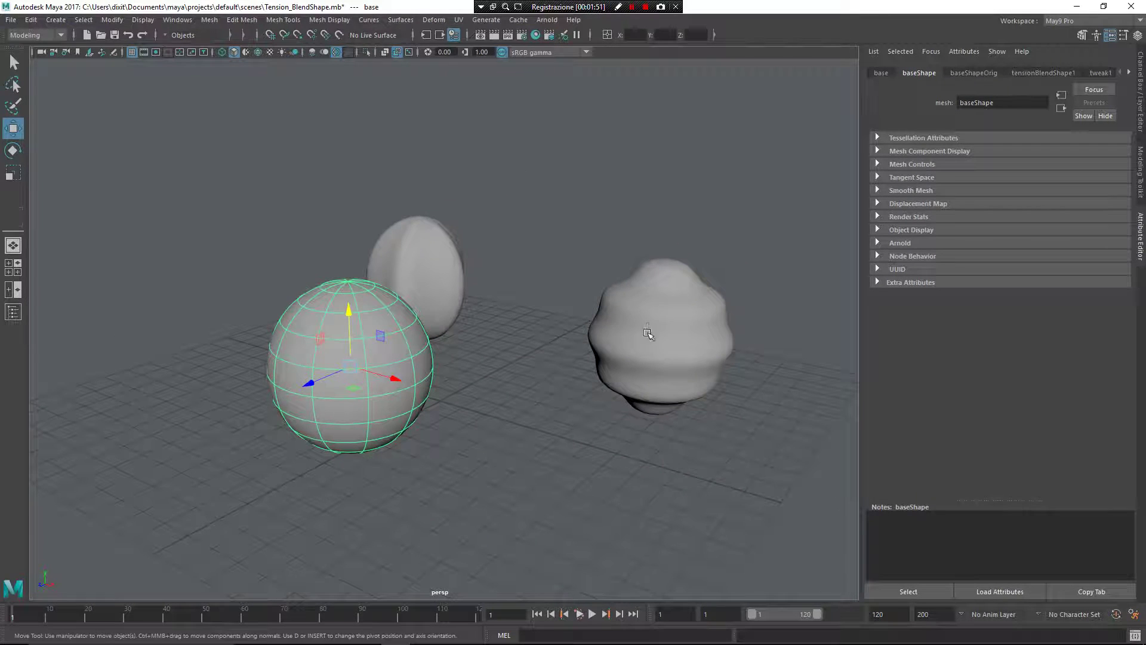
{"action": "left_click", "coordinate": [651, 328], "text": "shift"}
{"action": "left_click_drag", "start_coordinate": [589, 361], "coordinate": [520, 385], "text": "alt"}
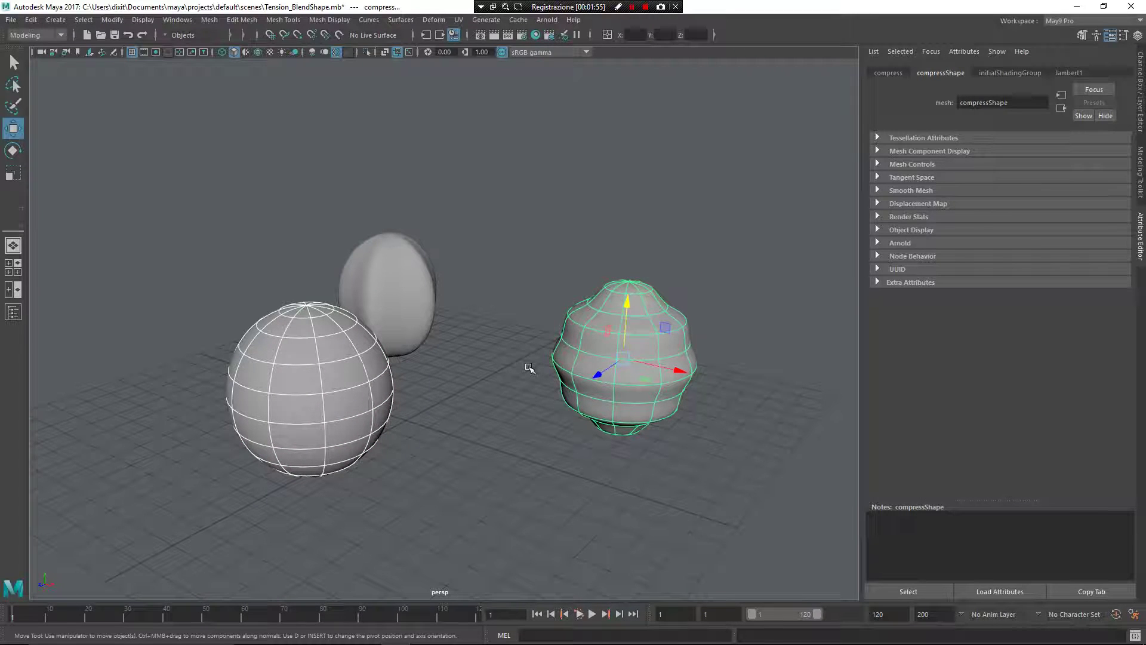
{"action": "right_click", "coordinate": [529, 368], "text": "shift"}
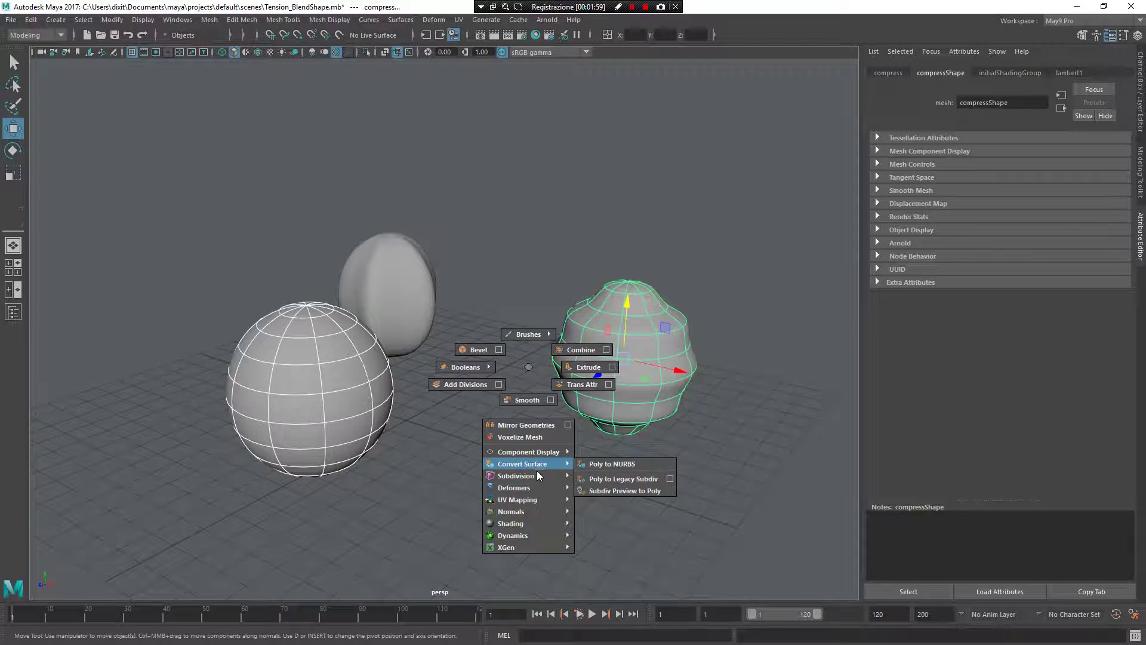
{"action": "mouse_move", "coordinate": [536, 476]}
{"action": "mouse_move", "coordinate": [646, 447]}
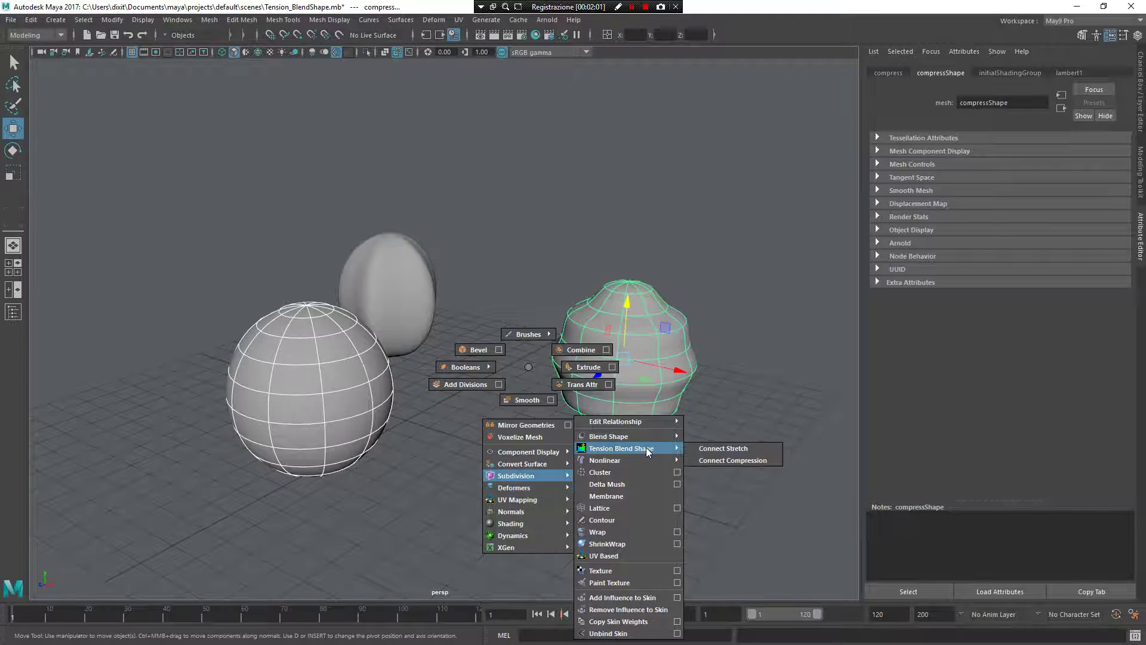
{"action": "left_click", "coordinate": [729, 459]}
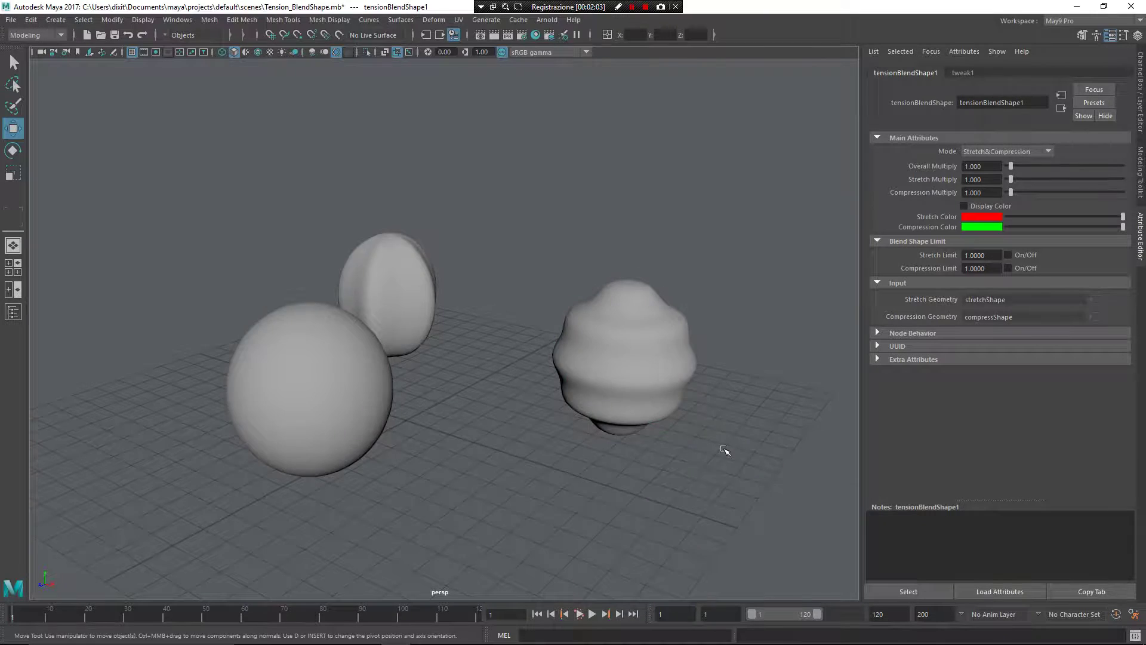
Pull the base sphere's top vertex upward with soft falloff to stretch it into a pear shape.
{"action": "left_click_drag", "start_coordinate": [727, 452], "coordinate": [504, 430], "text": "alt"}
{"action": "left_click", "coordinate": [336, 357]}
{"action": "middle_click_drag", "start_coordinate": [366, 363], "coordinate": [448, 360], "text": "alt"}
{"action": "scroll", "coordinate": [340, 318], "scroll_direction": "up", "scroll_amount": 1}
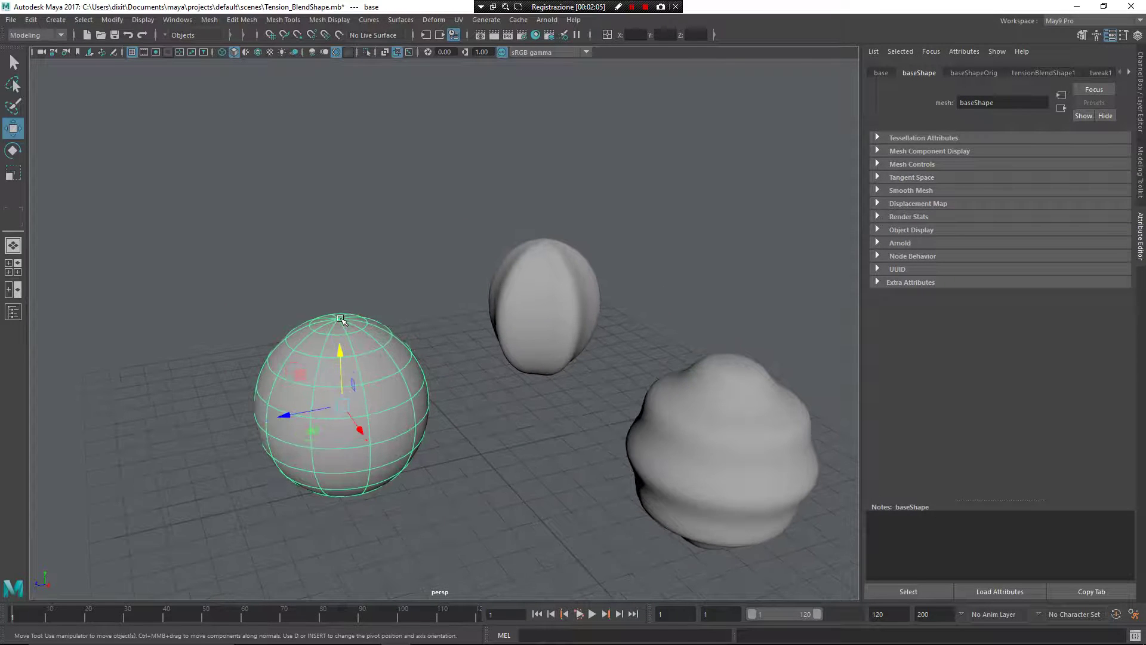
{"action": "right_click_drag", "start_coordinate": [341, 320], "coordinate": [275, 295]}
{"action": "left_click", "coordinate": [342, 317]}
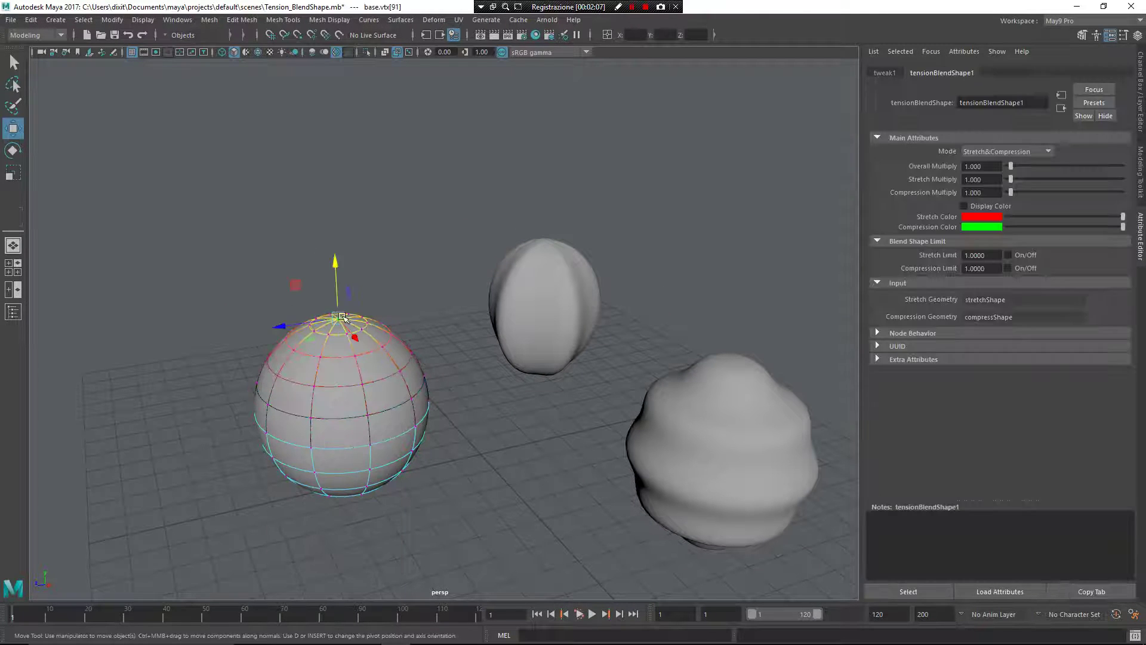
{"action": "left_click_drag", "start_coordinate": [337, 263], "coordinate": [333, 149]}
{"action": "left_click_drag", "start_coordinate": [382, 232], "coordinate": [386, 207], "text": "alt"}
{"action": "scroll", "coordinate": [386, 207], "scroll_direction": "up", "scroll_amount": 1}
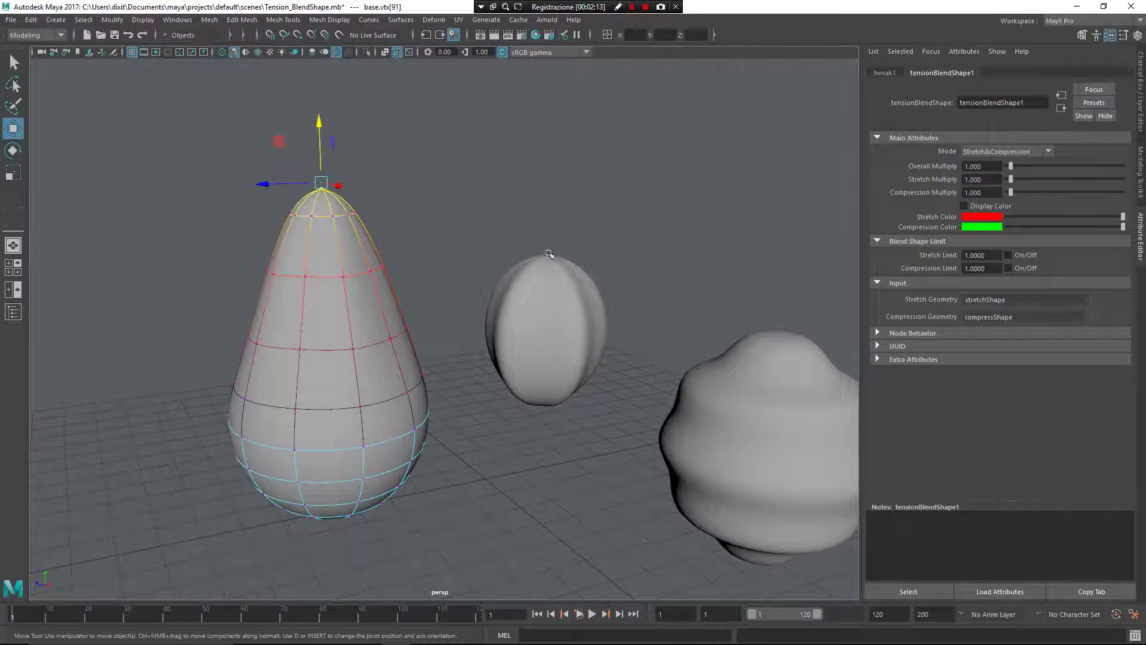
{"action": "left_click_drag", "start_coordinate": [572, 276], "coordinate": [565, 286], "text": "alt"}
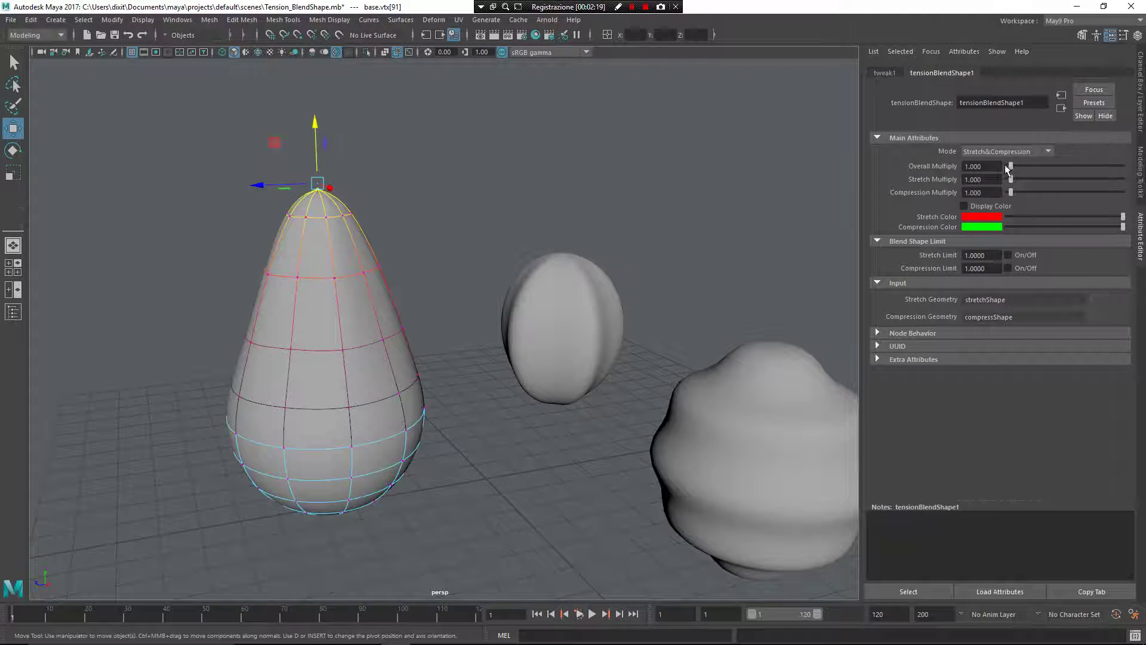
Raise tensionBlendShape1's Overall Multiply to 5 and lower the stretched top vertex slightly to test the stronger stretch effect.
{"action": "left_click_drag", "start_coordinate": [1011, 166], "coordinate": [1027, 166]}
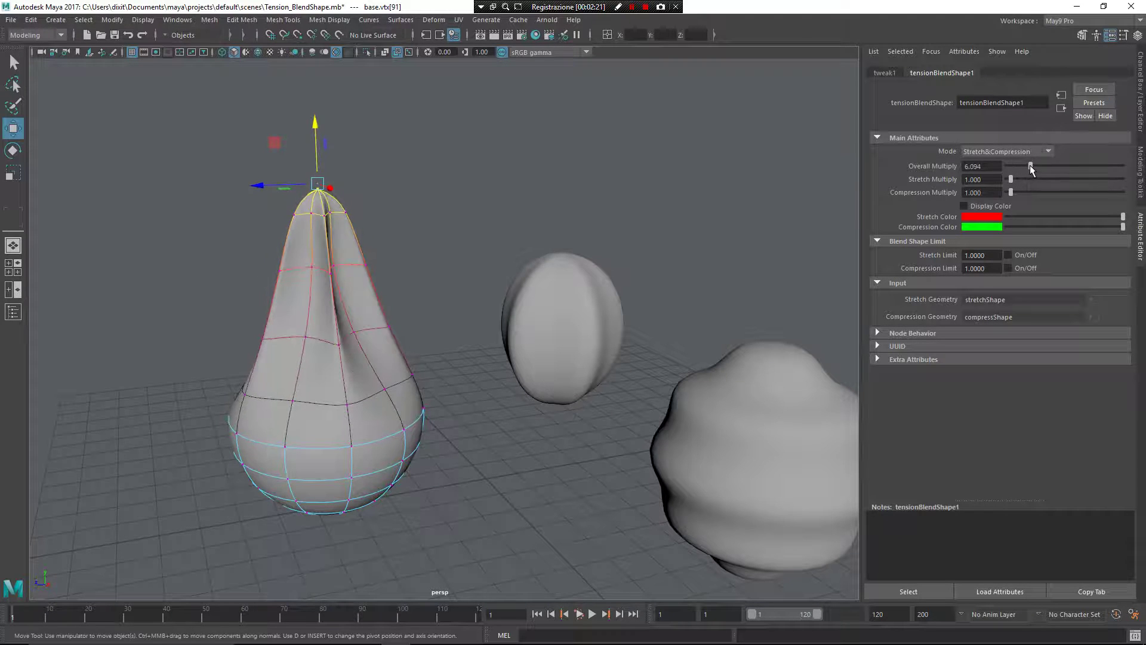
{"action": "mouse_move", "coordinate": [321, 122]}
{"action": "left_mouse_down"}
{"action": "mouse_move", "coordinate": [332, 154]}
{"action": "mouse_move", "coordinate": [337, 87]}
{"action": "mouse_move", "coordinate": [346, 282]}
{"action": "mouse_move", "coordinate": [334, 128]}
{"action": "left_mouse_up"}
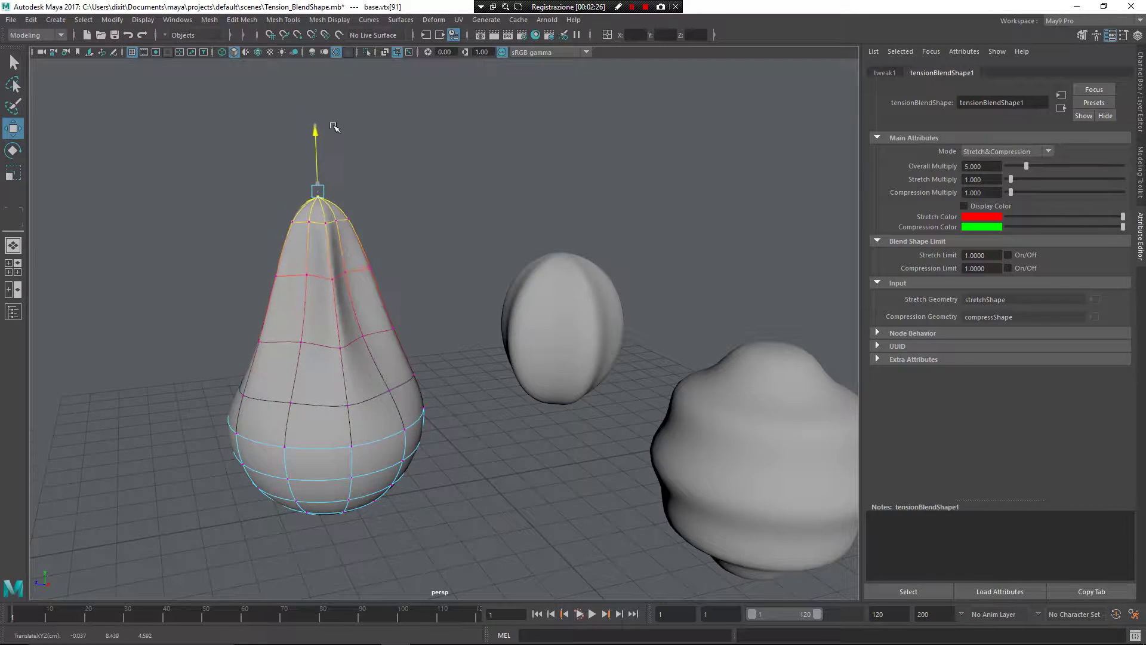
{"action": "left_click_drag", "start_coordinate": [406, 230], "coordinate": [445, 216], "text": "alt"}
{"action": "left_click_drag", "start_coordinate": [480, 179], "coordinate": [458, 204], "text": "alt"}
Undo the Overall Multiply changes and the top vertex pull to restore the base mesh's round sphere shape.
{"action": "key", "text": "ctrl+z"}
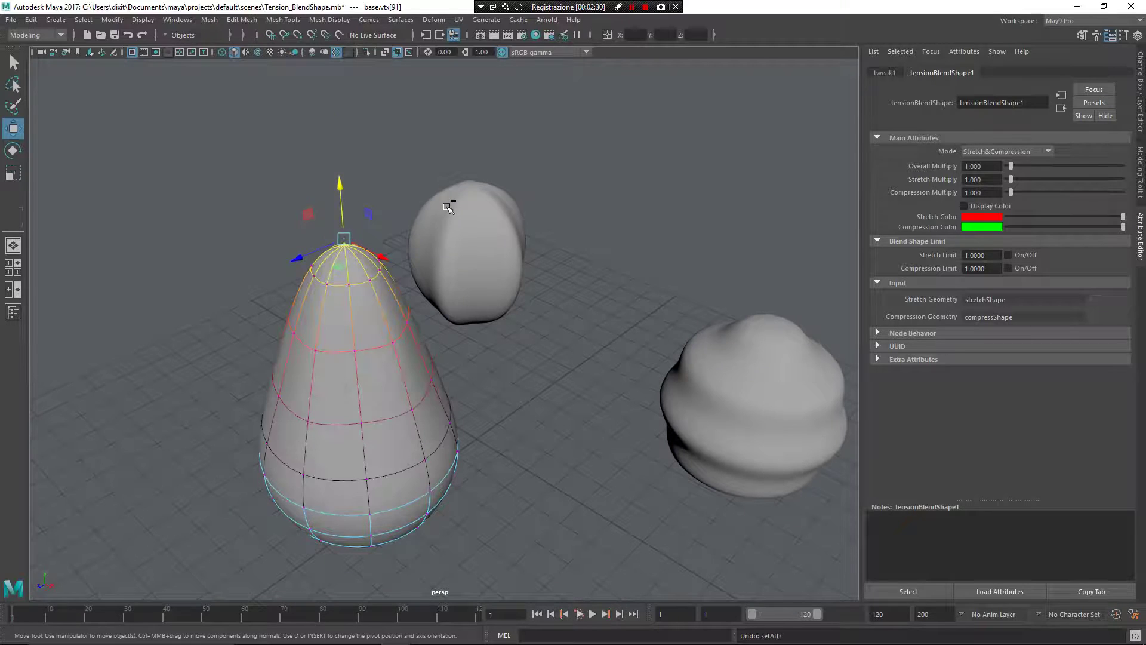
{"action": "key", "text": "ctrl+z"}
{"action": "left_click_drag", "start_coordinate": [625, 265], "coordinate": [620, 255], "text": "alt"}
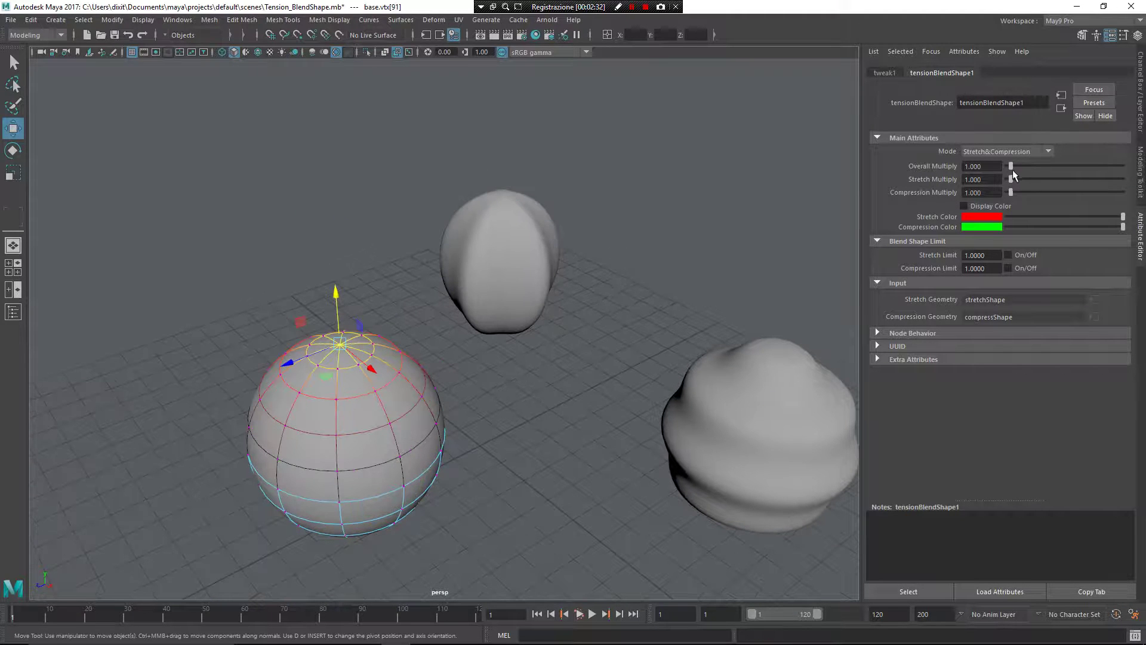
Set the Overall Multiply of tensionBlendShape1 to 5.
{"action": "left_click_drag", "start_coordinate": [986, 167], "coordinate": [926, 171]}
{"action": "type", "text": "5"}
{"action": "key", "text": "Return"}
Try pushing the base sphere's top vertex down with soft falloff to compress the mesh.
{"action": "left_click_drag", "start_coordinate": [596, 342], "coordinate": [537, 329], "text": "alt"}
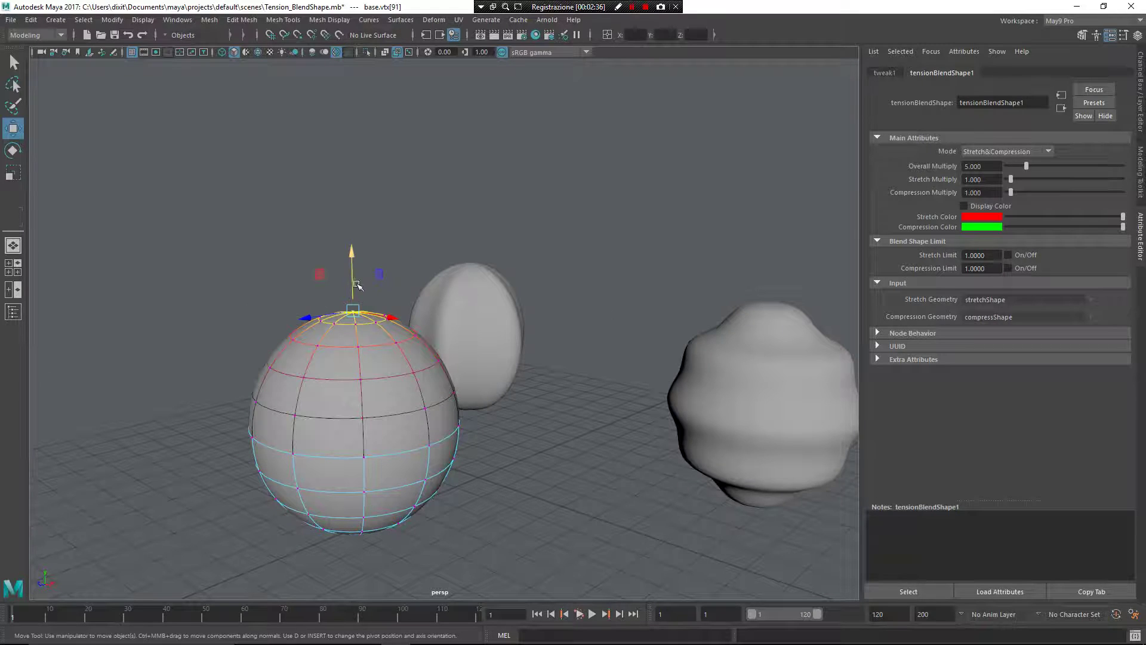
{"action": "left_click_drag", "start_coordinate": [353, 244], "coordinate": [365, 352]}
{"action": "key", "text": "ctrl+z"}
{"action": "left_click", "coordinate": [376, 357]}
Select a horizontal edge loop on the base sphere's upper half and move it down with soft falloff to compress the mesh.
{"action": "right_click_drag", "start_coordinate": [365, 288], "coordinate": [353, 273]}
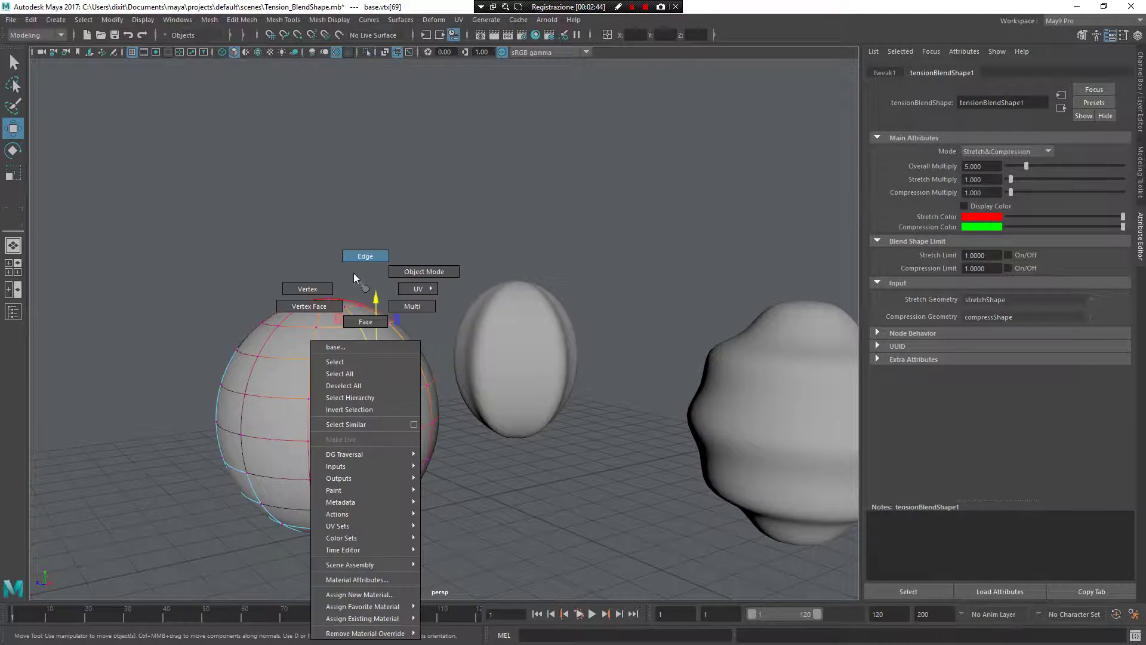
{"action": "left_click", "coordinate": [366, 255]}
{"action": "double_click", "coordinate": [335, 352]}
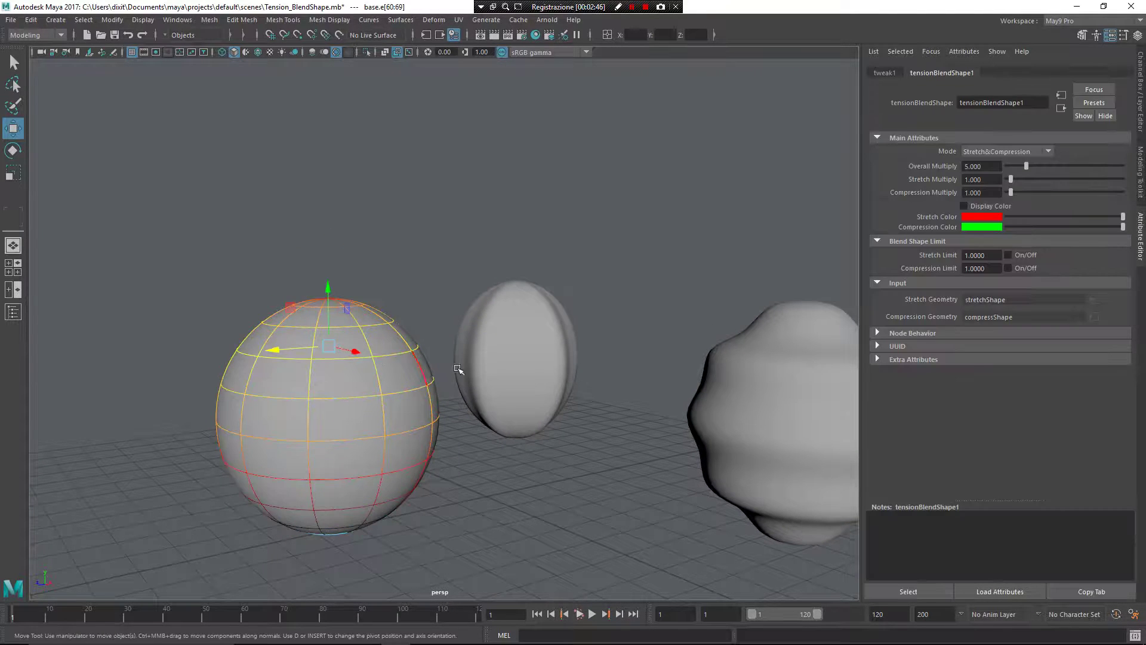
{"action": "scroll", "coordinate": [458, 368], "scroll_direction": "down", "scroll_amount": 3}
{"action": "left_click_drag", "start_coordinate": [354, 282], "coordinate": [358, 314]}
{"action": "left_click_drag", "start_coordinate": [386, 409], "coordinate": [385, 378], "text": "alt"}
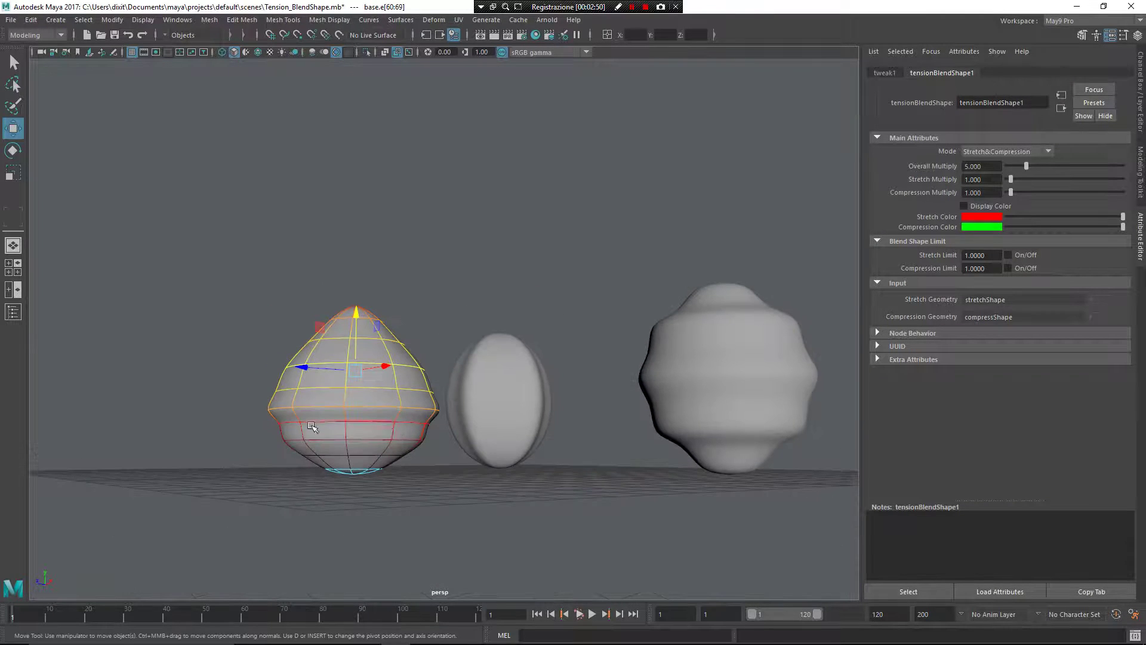
{"action": "mouse_move", "coordinate": [356, 313]}
{"action": "left_mouse_down"}
{"action": "mouse_move", "coordinate": [356, 272]}
{"action": "mouse_move", "coordinate": [356, 321]}
{"action": "left_mouse_up"}
{"action": "left_click_drag", "start_coordinate": [409, 361], "coordinate": [397, 375], "text": "alt"}
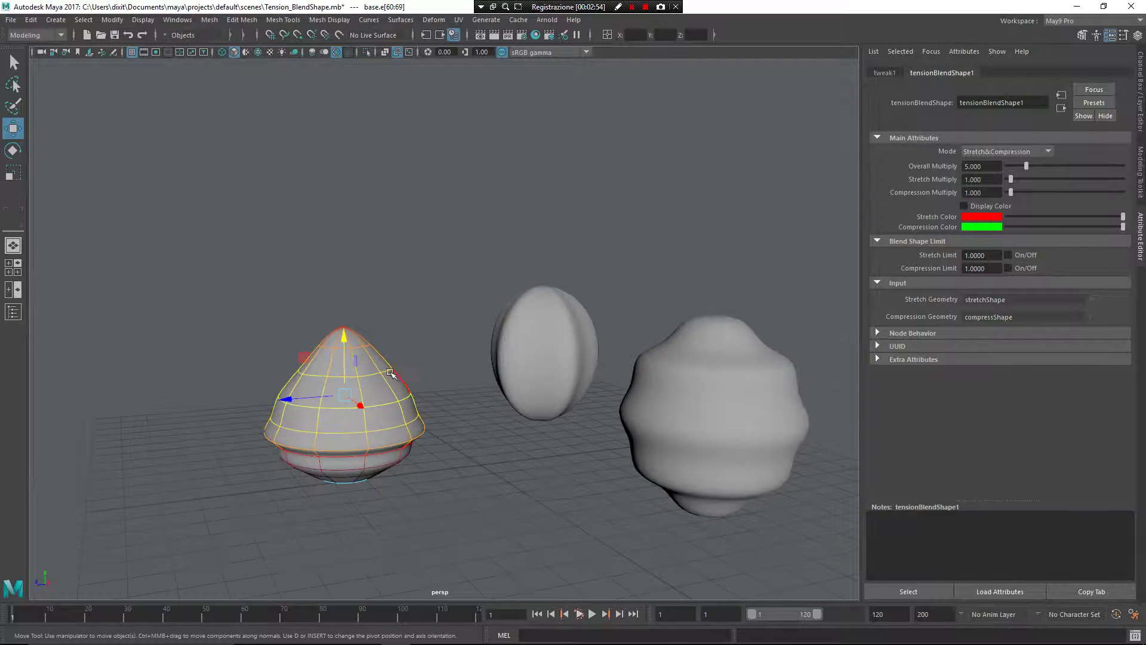
Pull the base mesh's top vertex up and sideways into a leaning peak, and rotate it to twist the tip.
{"action": "left_click", "coordinate": [346, 326]}
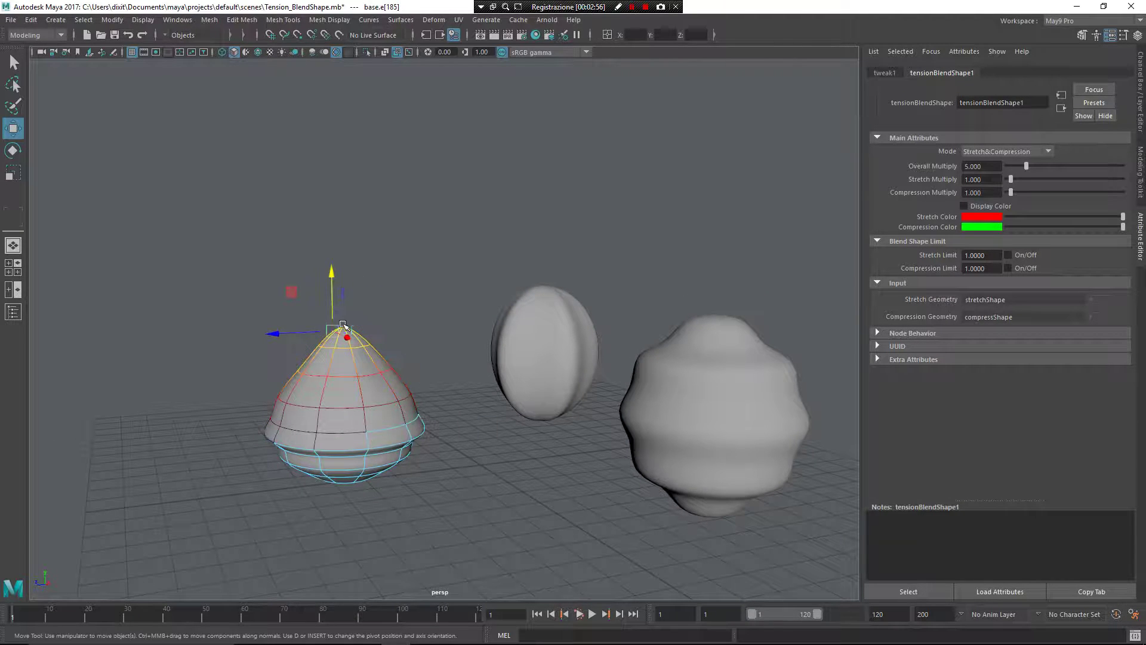
{"action": "left_click_drag", "start_coordinate": [353, 327], "coordinate": [362, 335], "text": "alt"}
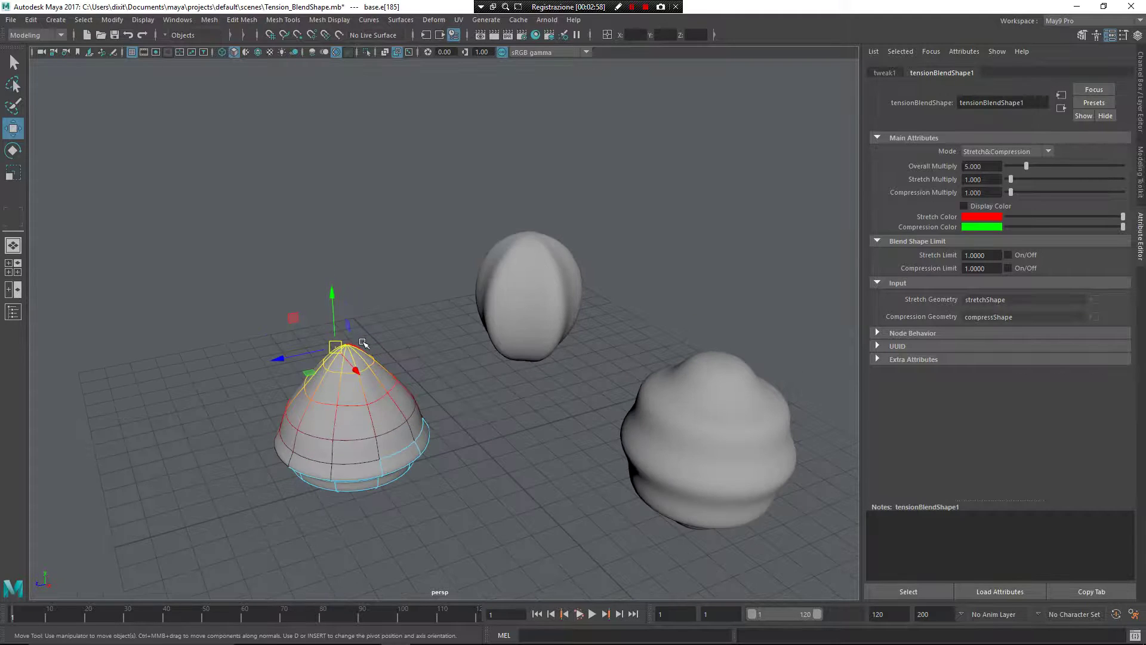
{"action": "key", "text": "F8"}
{"action": "right_click_drag", "start_coordinate": [350, 342], "coordinate": [320, 264]}
{"action": "left_click", "coordinate": [346, 345]}
{"action": "left_click_drag", "start_coordinate": [347, 345], "coordinate": [313, 273]}
{"action": "key", "text": "e"}
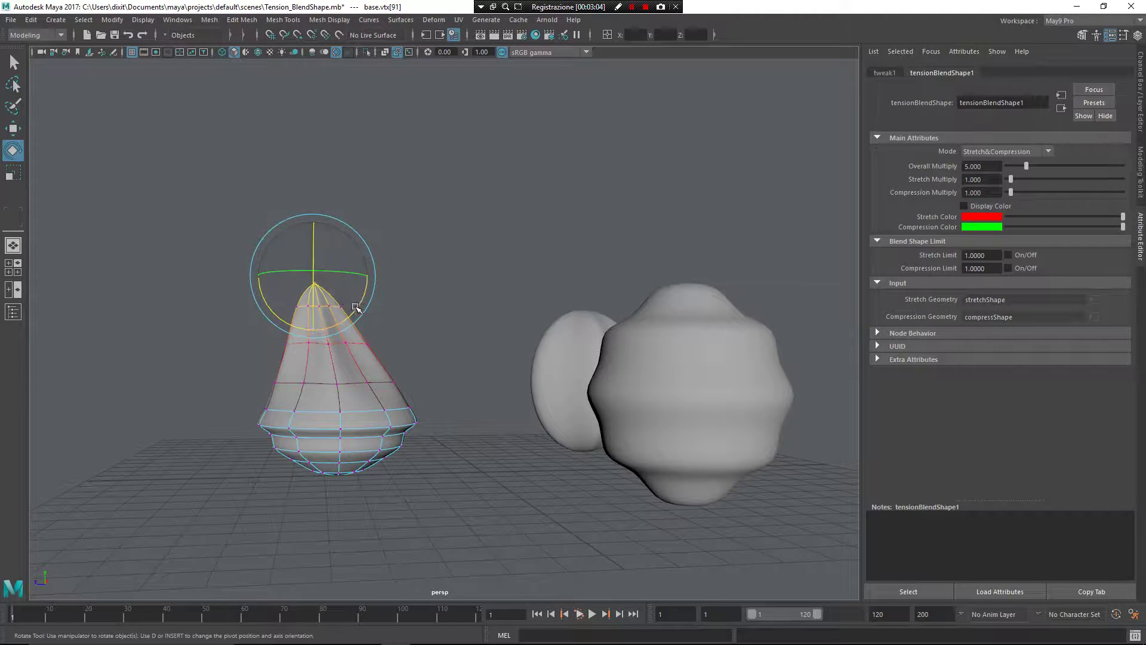
{"action": "left_click_drag", "start_coordinate": [355, 307], "coordinate": [383, 349]}
Return to object mode, clear the selection and view the deformed base mesh together with both target meshes.
{"action": "right_click_drag", "start_coordinate": [382, 351], "coordinate": [424, 262]}
{"action": "left_click", "coordinate": [418, 296]}
{"action": "left_click_drag", "start_coordinate": [418, 296], "coordinate": [473, 315], "text": "alt"}
{"action": "left_click", "coordinate": [459, 412]}
{"action": "left_click", "coordinate": [484, 391]}
{"action": "left_click_drag", "start_coordinate": [270, 326], "coordinate": [310, 332], "text": "alt"}
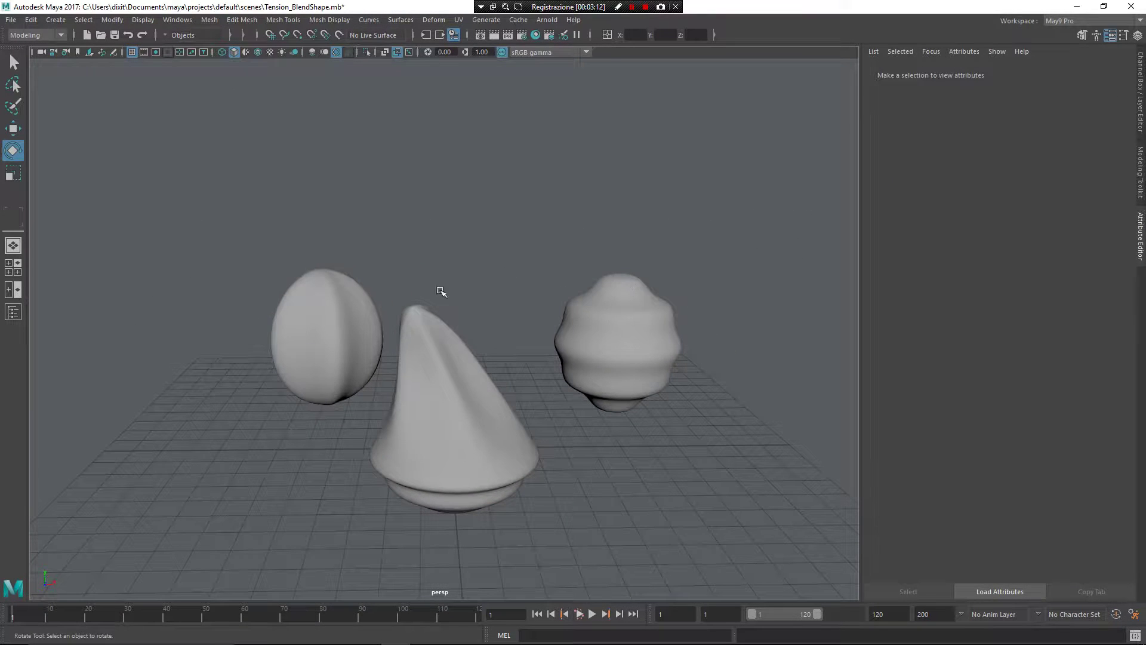